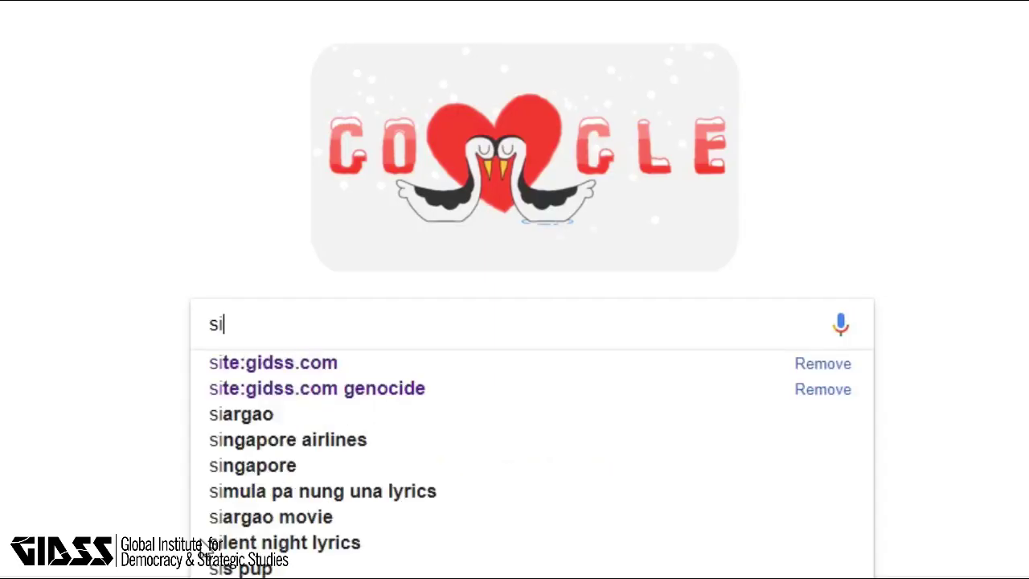
# Step: Search 'site:gidss.com rohingya', browse the results, then view its image results
pyautogui.write('dss')
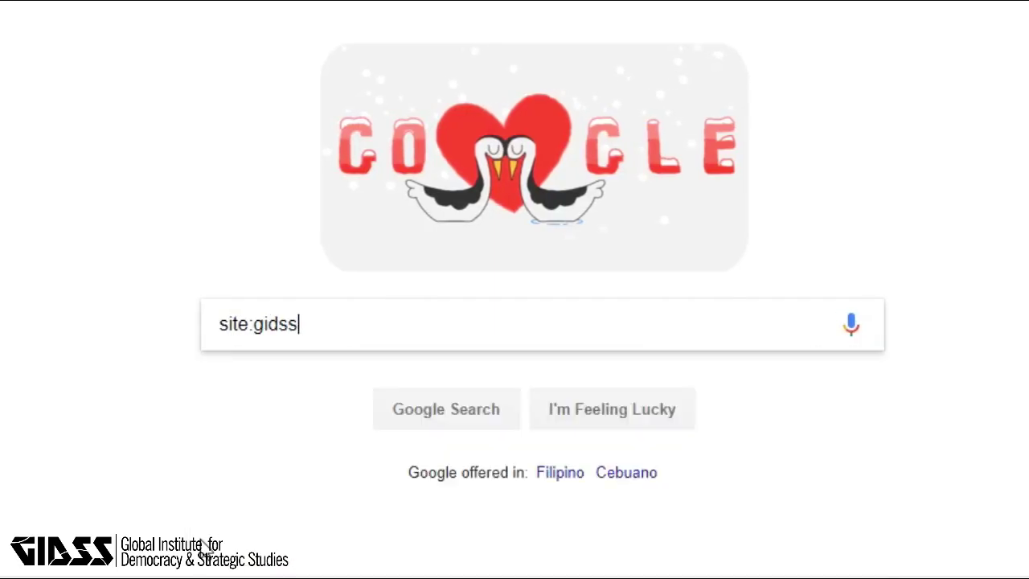
pyautogui.write('.com rohingya')
pyautogui.press('Return')
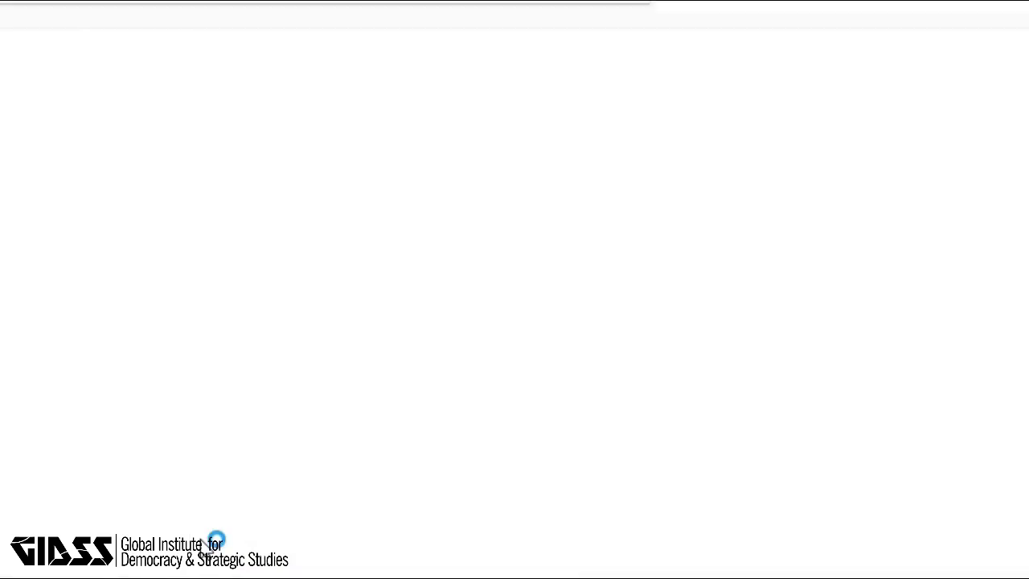
pyautogui.scroll(-3, 217, 540)
pyautogui.scroll(-4, 515, 296)
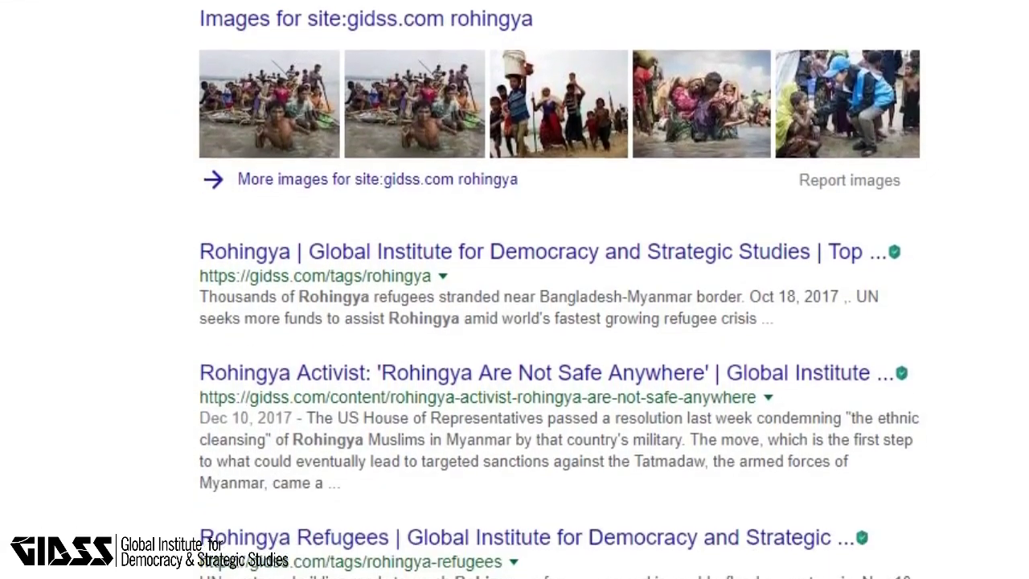
pyautogui.scroll(-3, 515, 295)
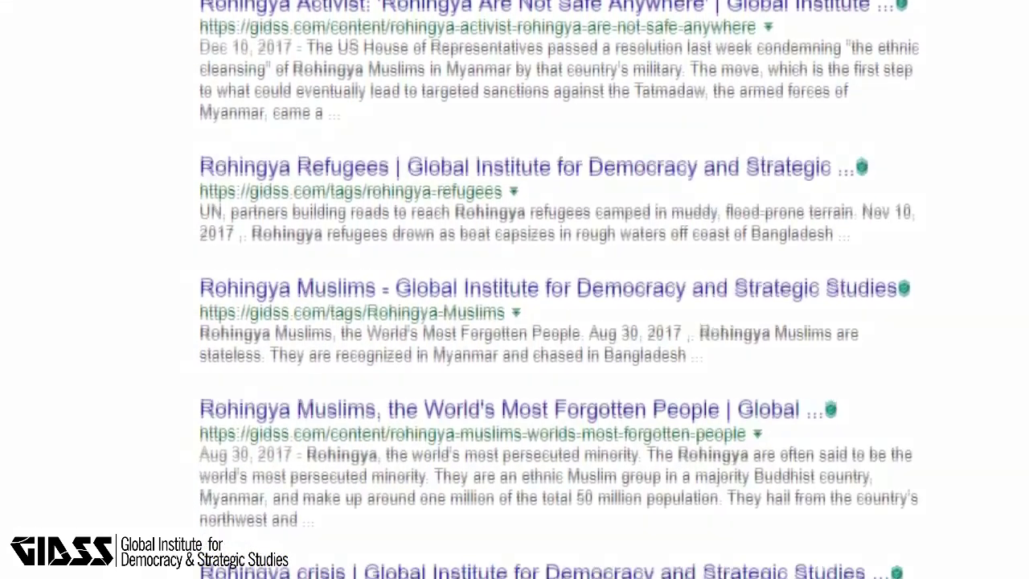
pyautogui.scroll(4, 515, 295)
pyautogui.scroll(2, 515, 296)
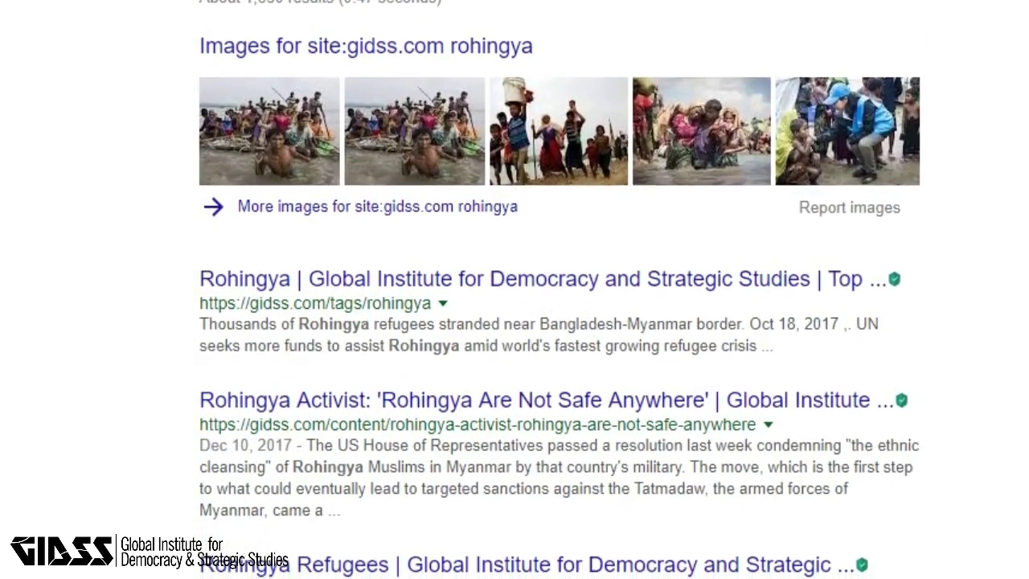
pyautogui.scroll(2, 402, 80)
pyautogui.click(335, 99)
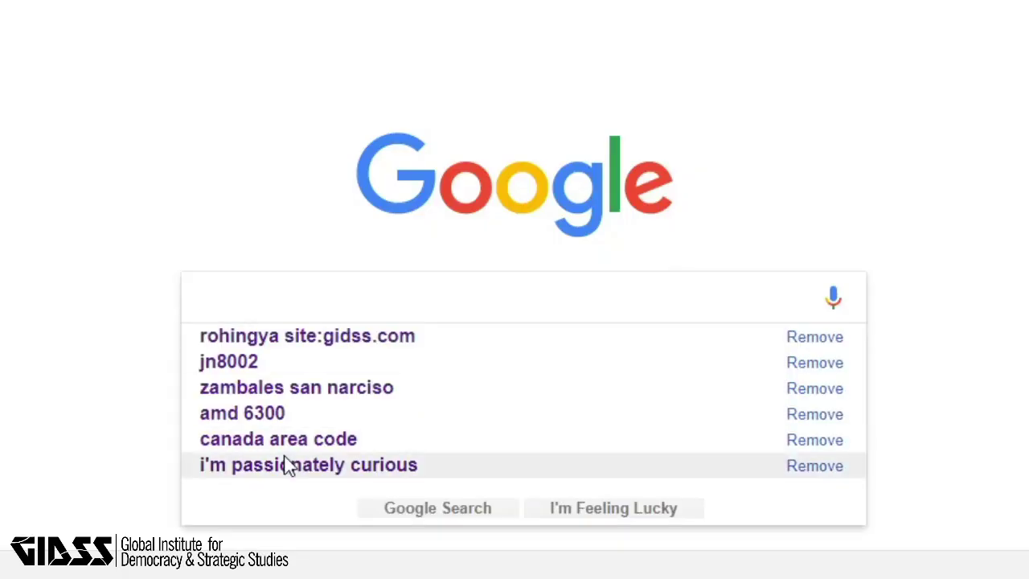
# Step: Search 'human rights filetype:doc' and scroll through the [DOC] results
pyautogui.write('man rights')
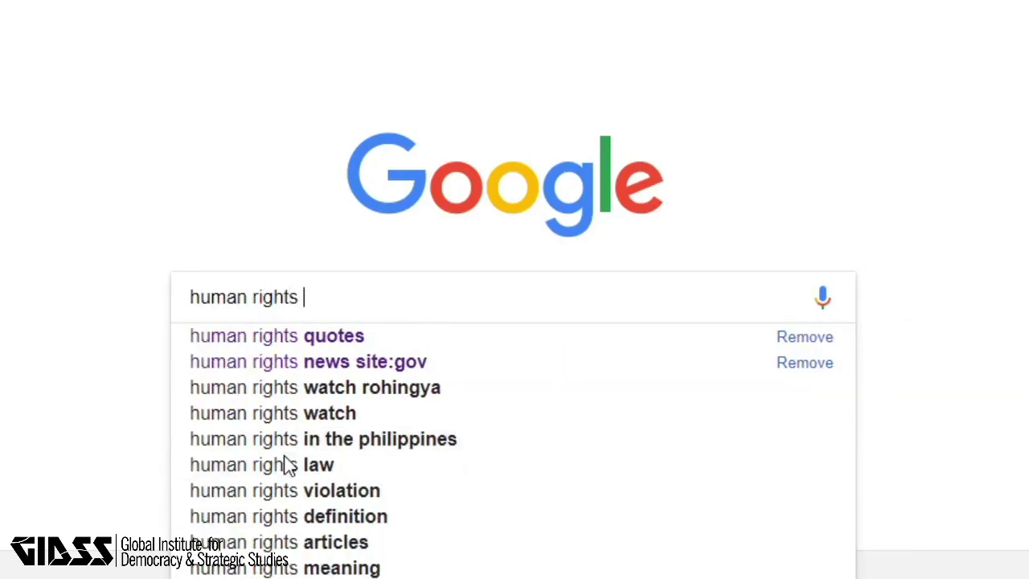
pyautogui.write(' filet')
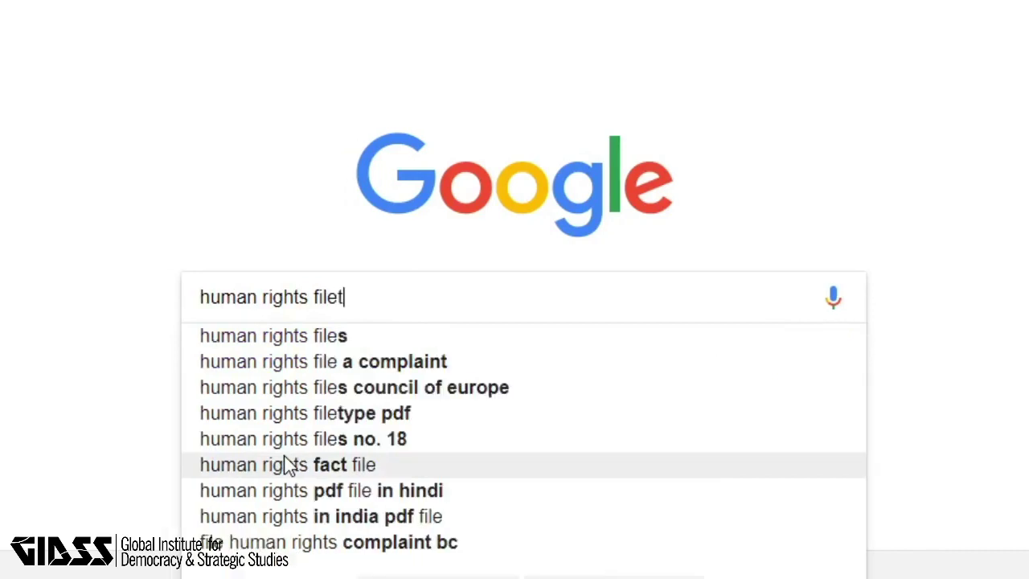
pyautogui.write('ype:doc')
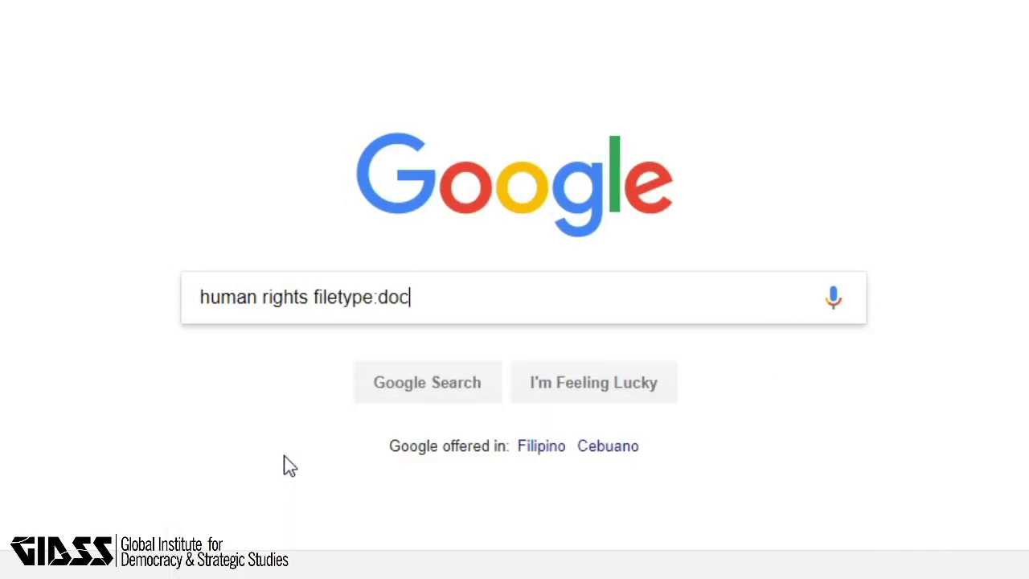
pyautogui.press('Return')
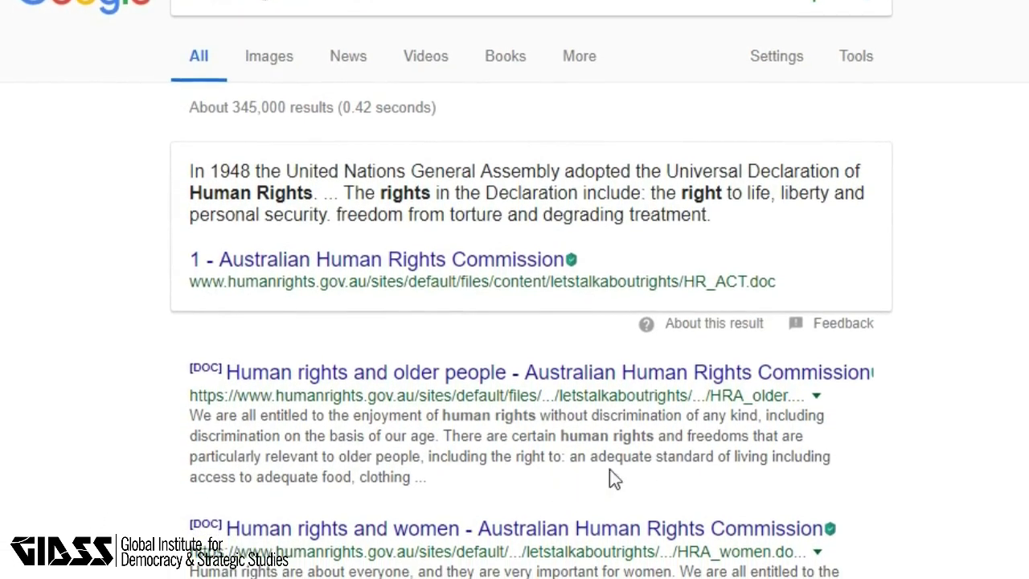
pyautogui.scroll(-3, 527, 321)
pyautogui.scroll(-3, 527, 322)
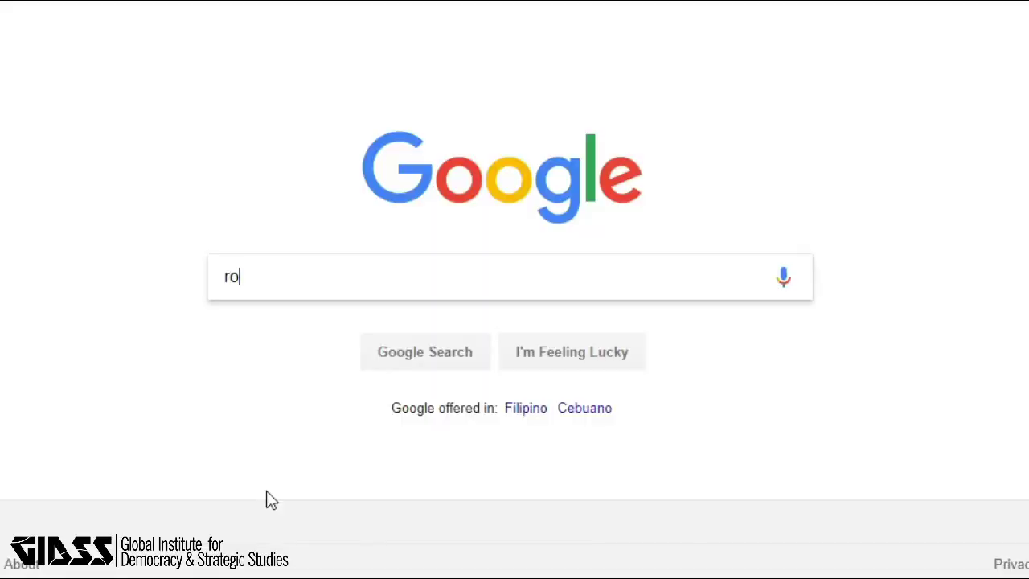
# Step: Search the quoted phrase "rohingya genocide" and scroll through the BBC, Wikipedia and news results
pyautogui.write('hin')
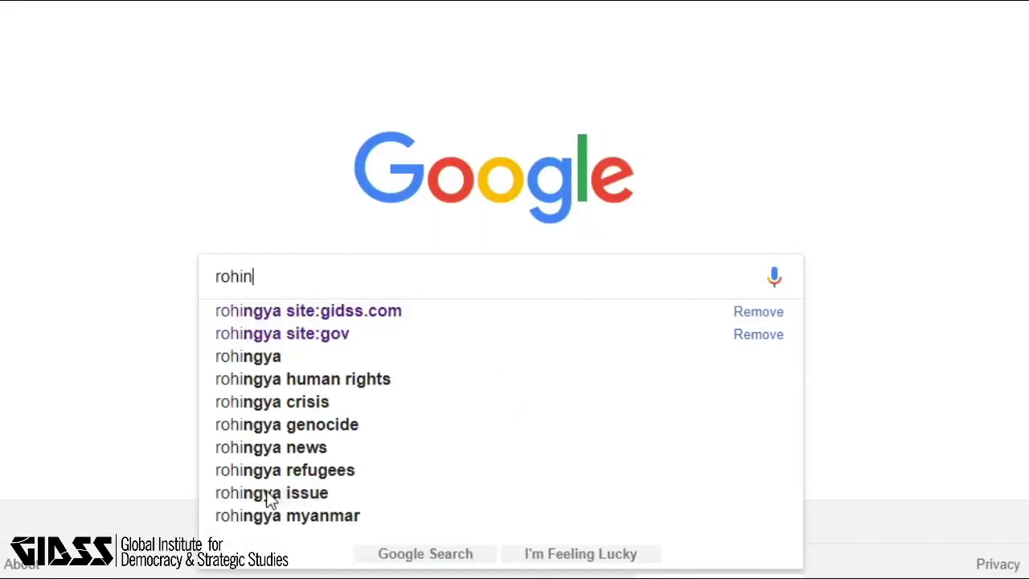
pyautogui.write('gya genocid')
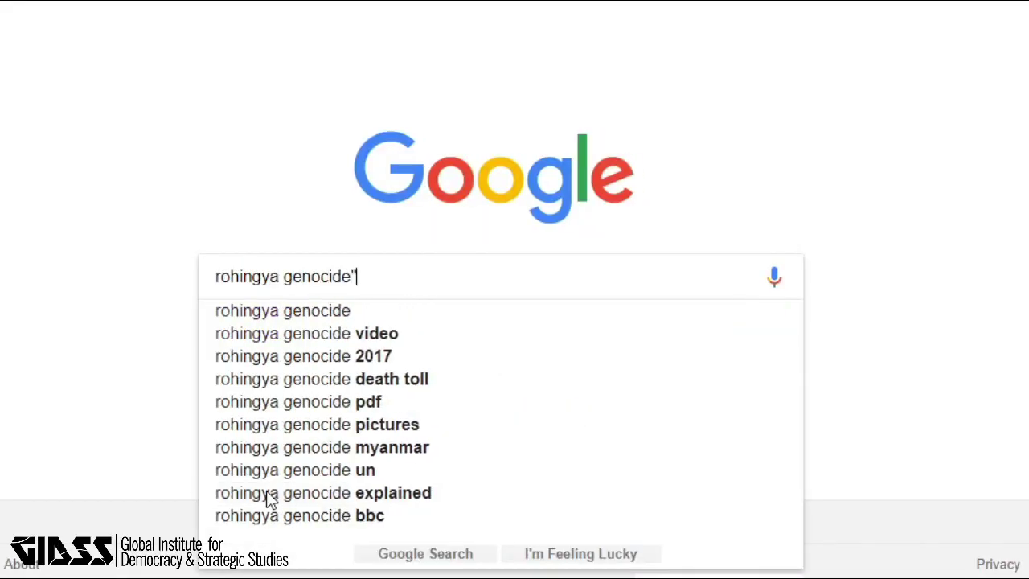
pyautogui.write('e"')
pyautogui.press('Home')
pyautogui.write('"')
pyautogui.press('Escape')
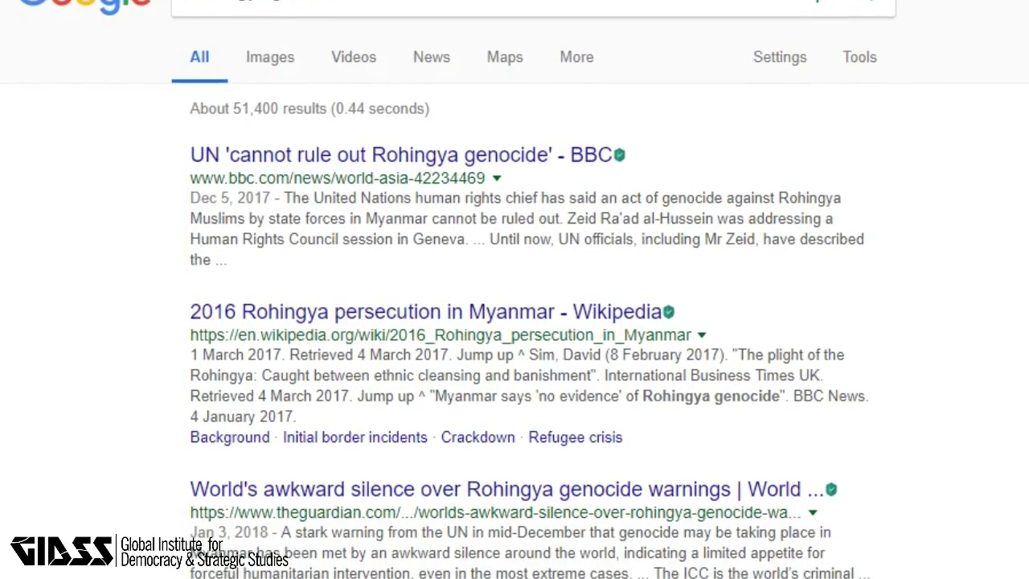
pyautogui.scroll(-1, 514, 289)
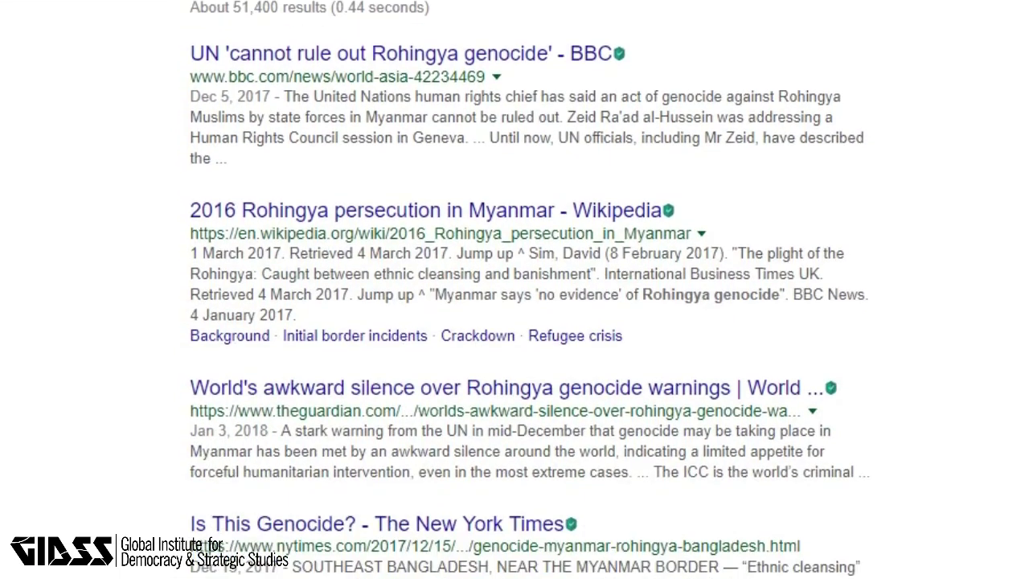
pyautogui.scroll(-2, 514, 289)
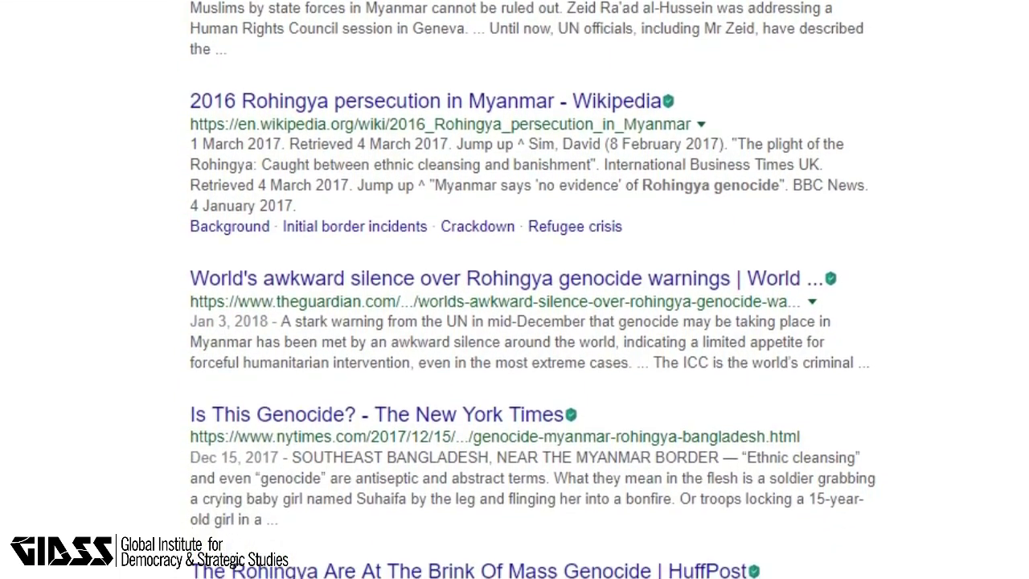
pyautogui.scroll(-3, 514, 289)
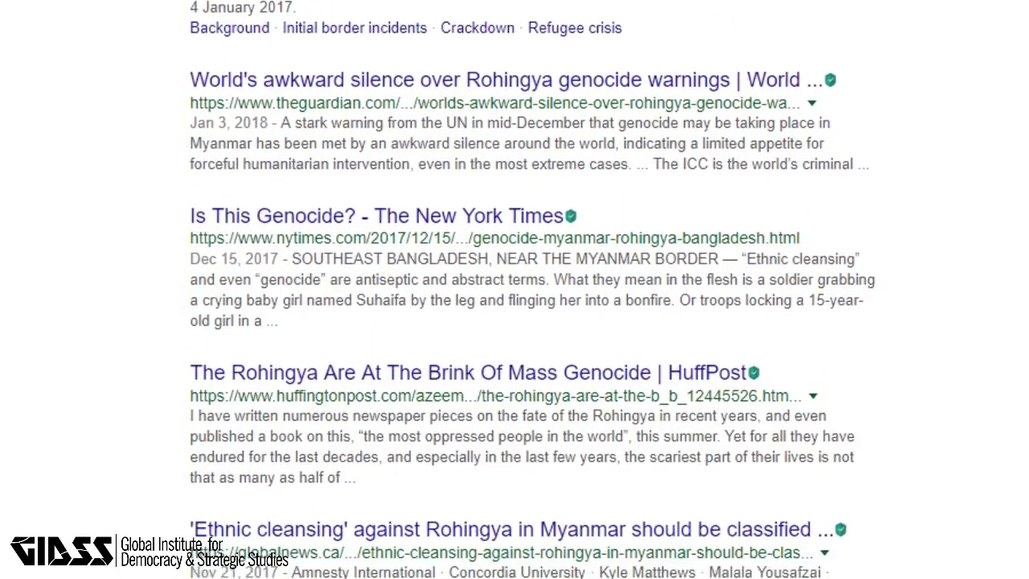
pyautogui.scroll(-1, 515, 289)
pyautogui.scroll(3, 514, 290)
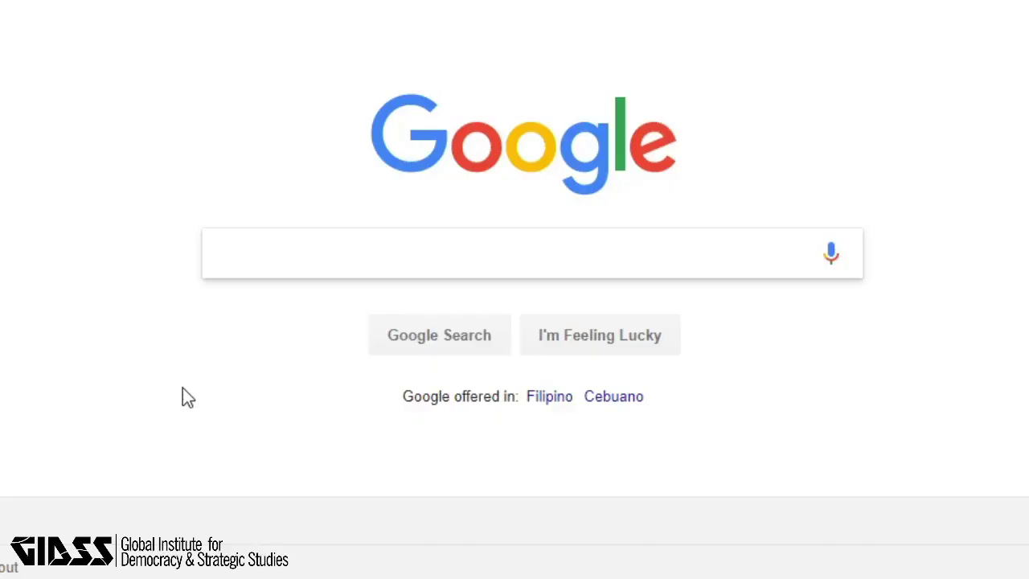
# Step: Search 'human rights site:.edu' and scroll through the university pages returned
pyautogui.write('hu')
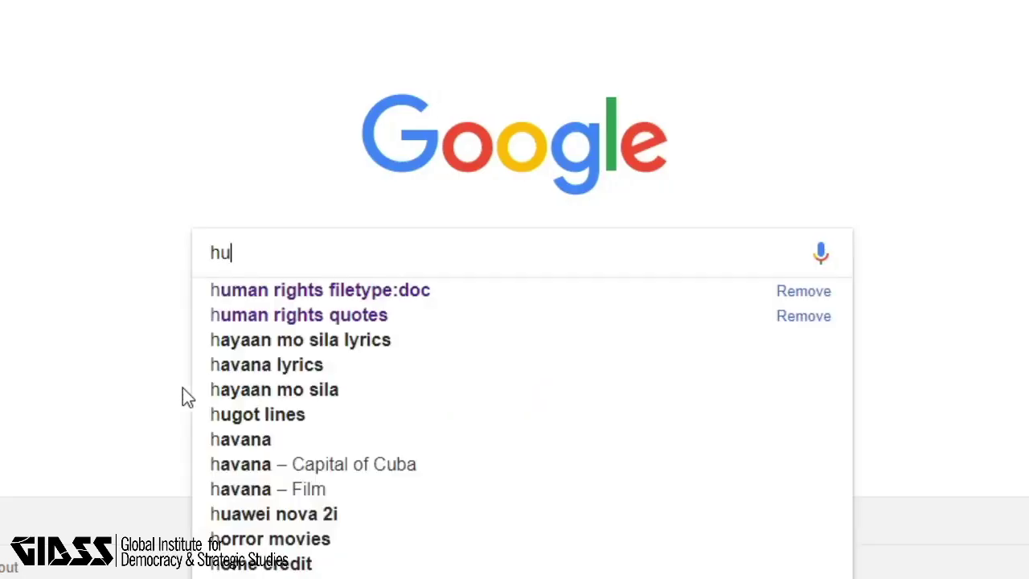
pyautogui.write('man rights ')
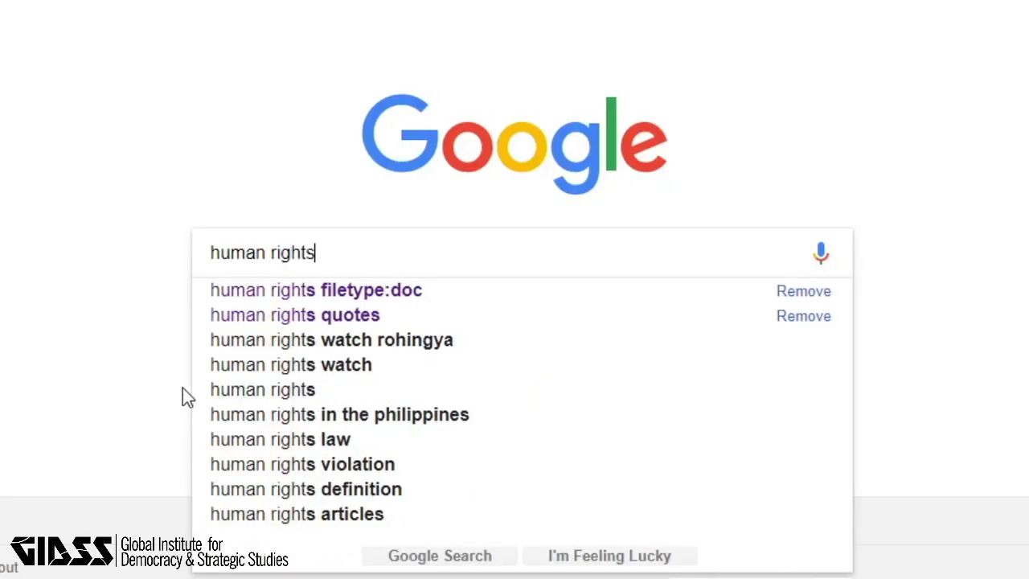
pyautogui.write('site')
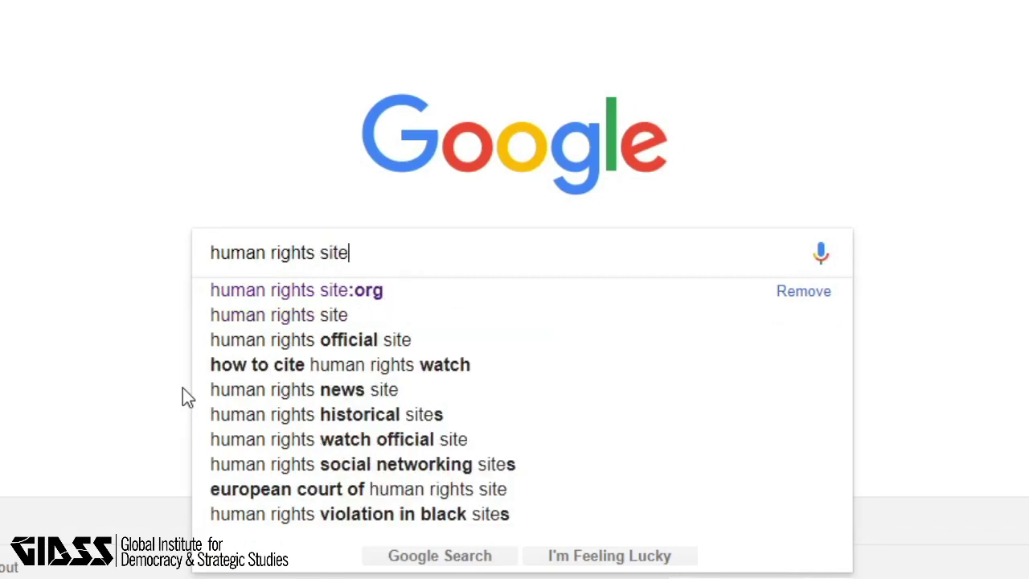
pyautogui.write(':.')
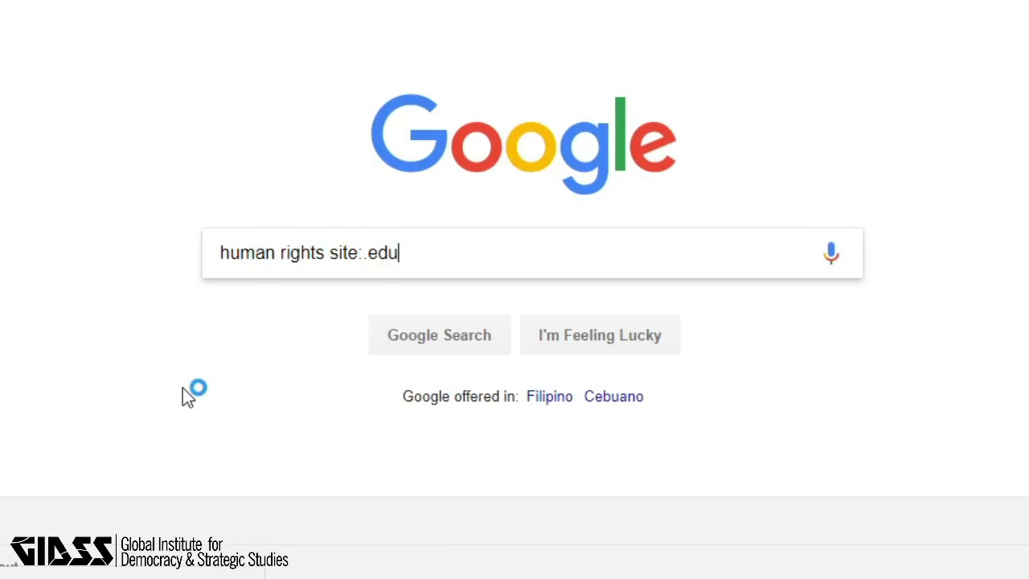
pyautogui.write('edu')
pyautogui.press('Return')
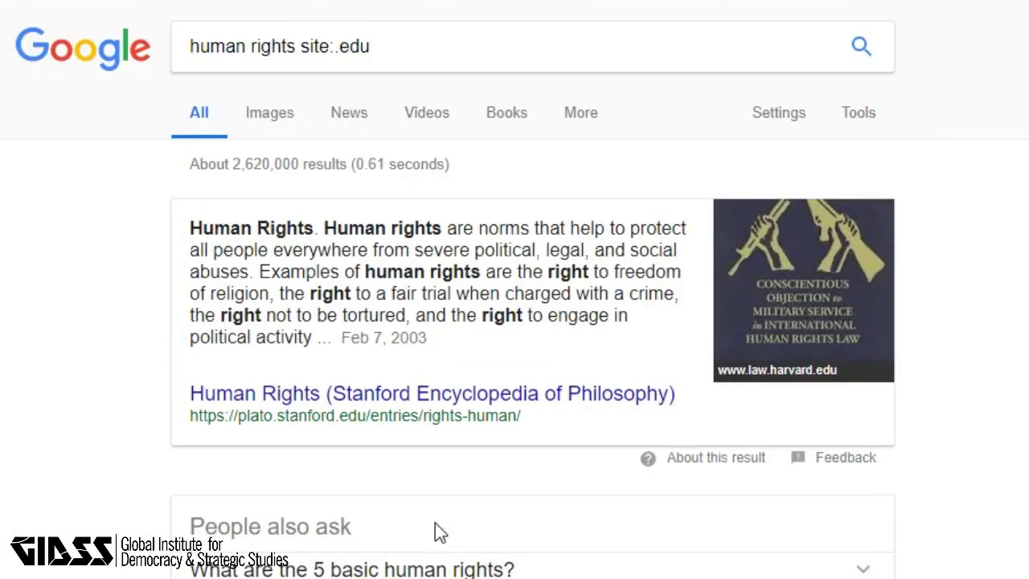
pyautogui.scroll(-3, 514, 290)
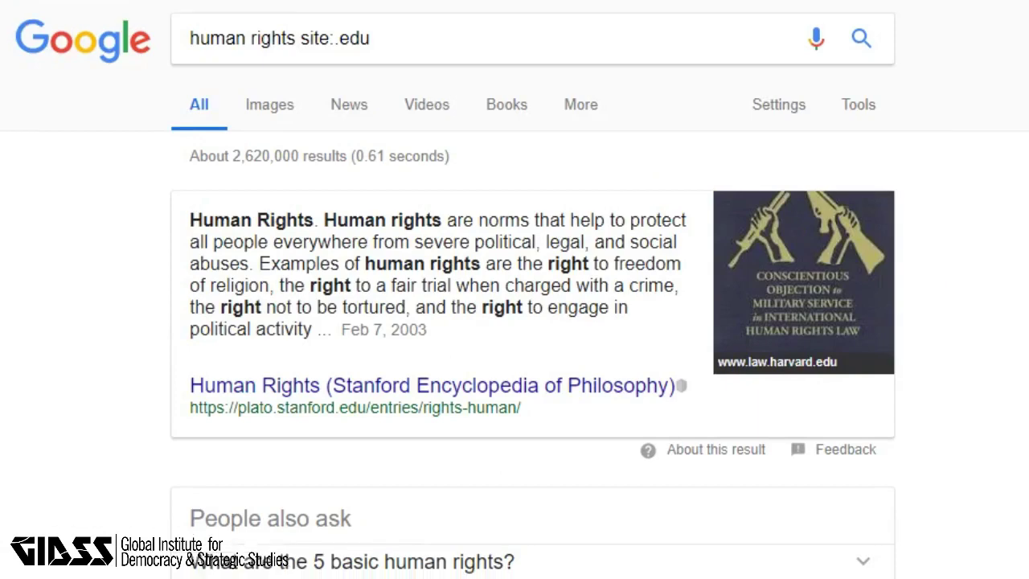
pyautogui.scroll(-2, 532, 289)
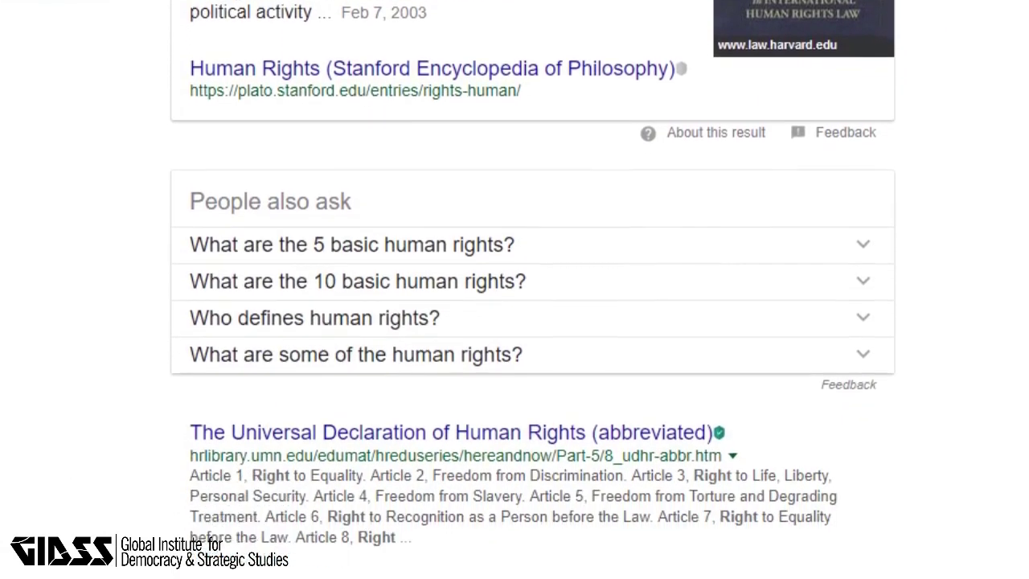
pyautogui.scroll(-4, 533, 289)
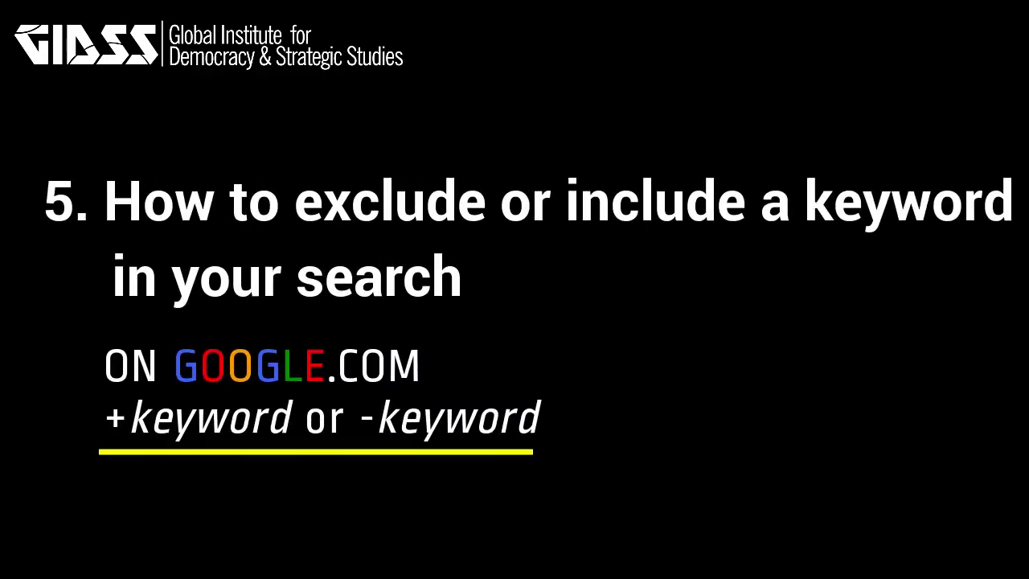
# Step: Search 'rohingya genocide +myanmar' and look over the results
pyautogui.write('roh')
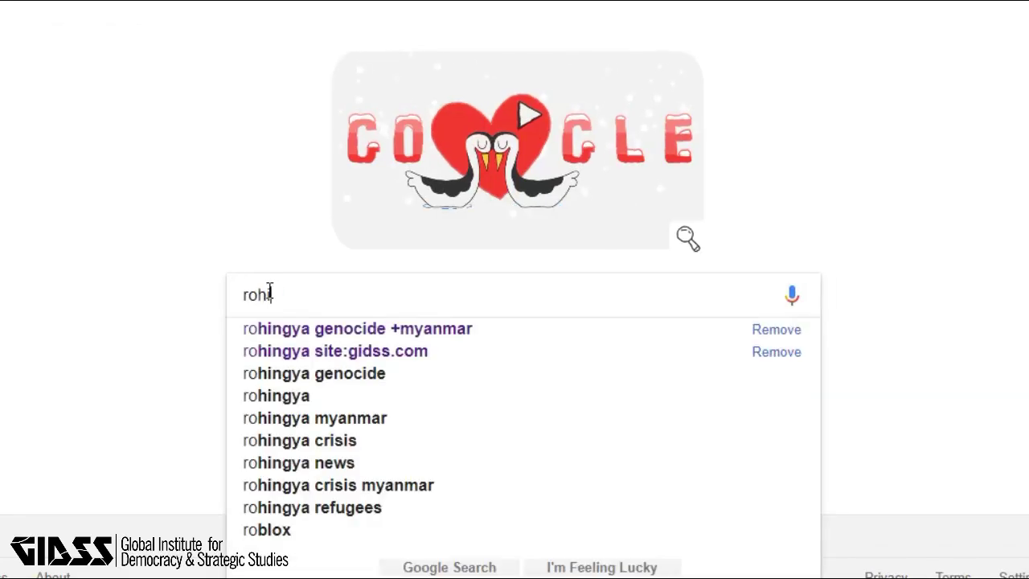
pyautogui.write('ingya geno')
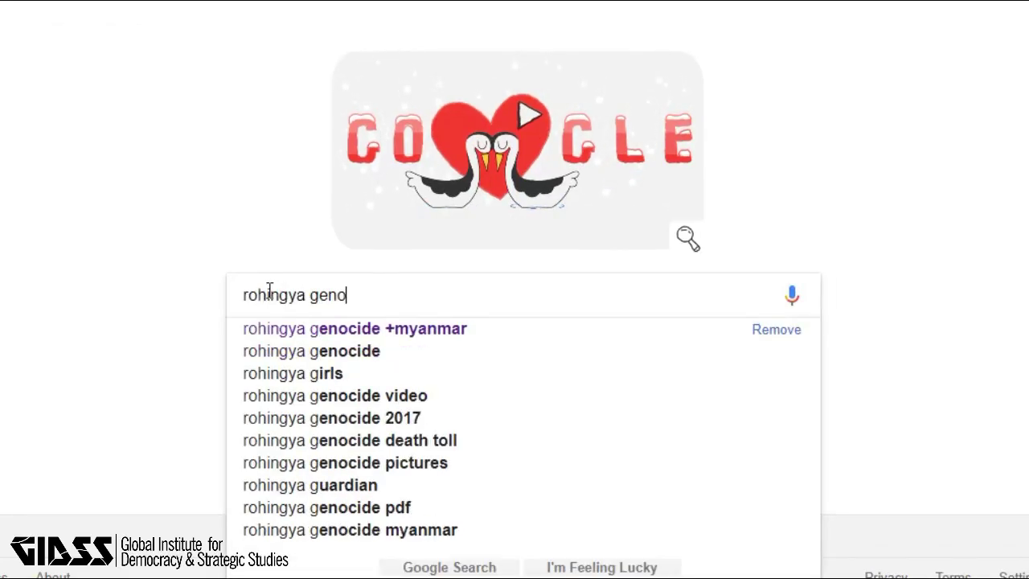
pyautogui.write('cide +myanmar')
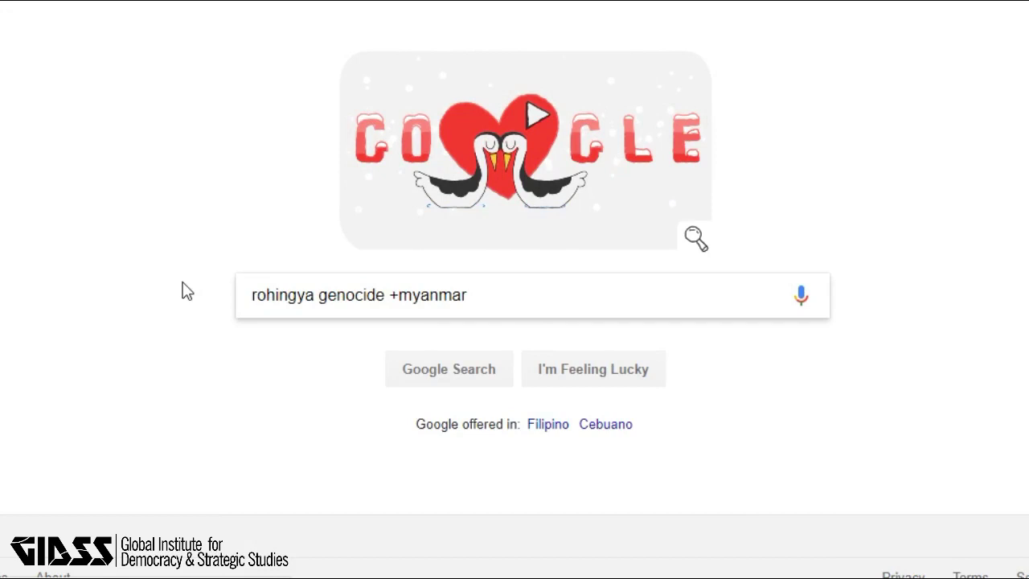
pyautogui.press('Return')
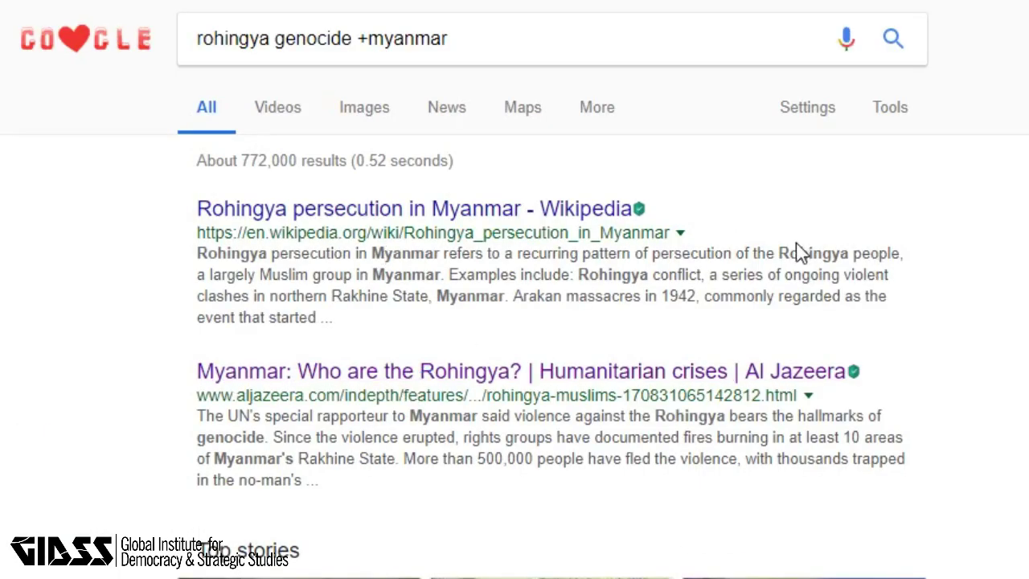
pyautogui.scroll(-7, 515, 322)
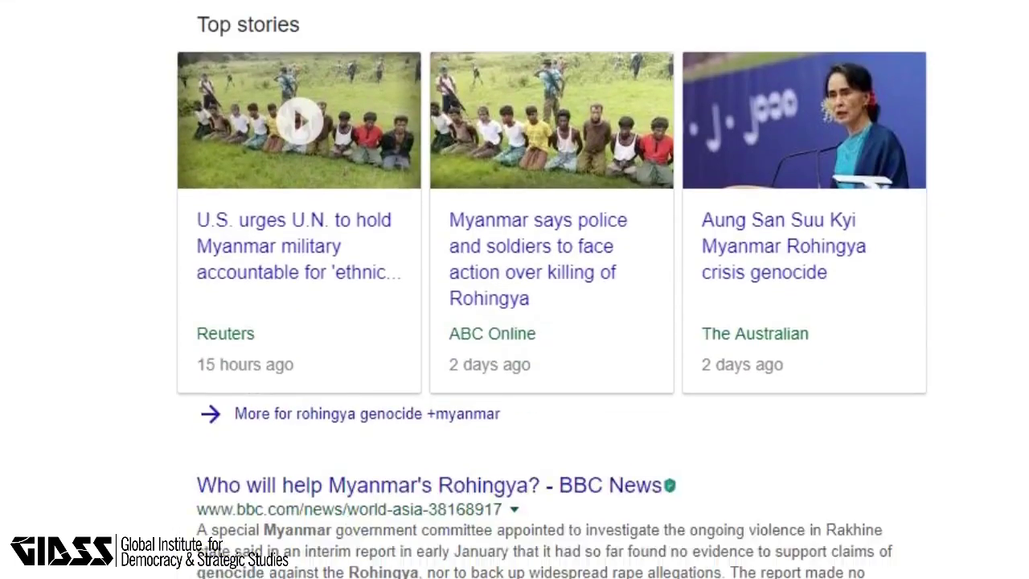
pyautogui.scroll(-3, 515, 321)
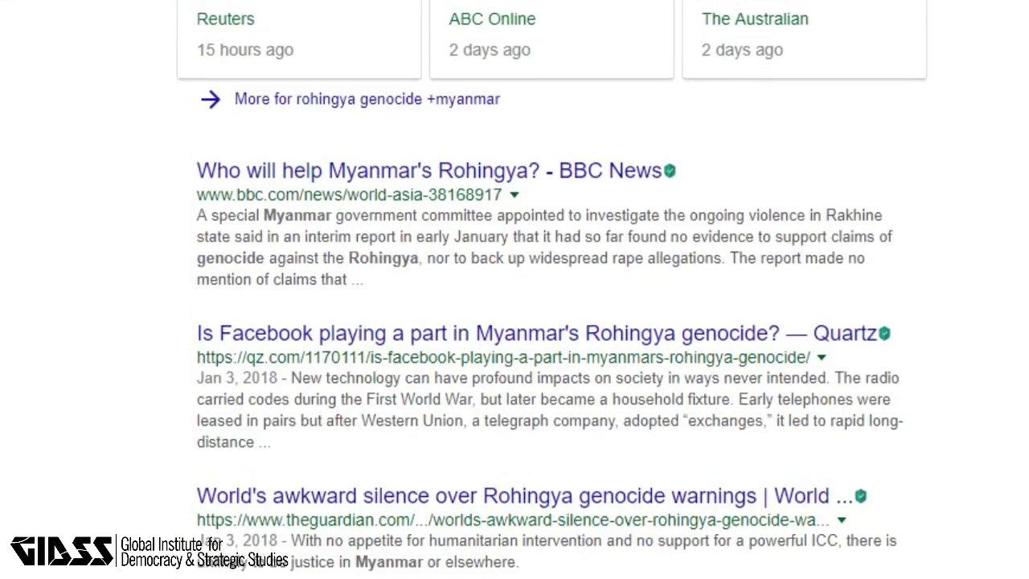
pyautogui.scroll(10, 514, 321)
# Step: Change the query to 'rohingya genocide -myanmar', rerun it, and scroll the results
pyautogui.click(372, 38)
pyautogui.press('BackSpace')
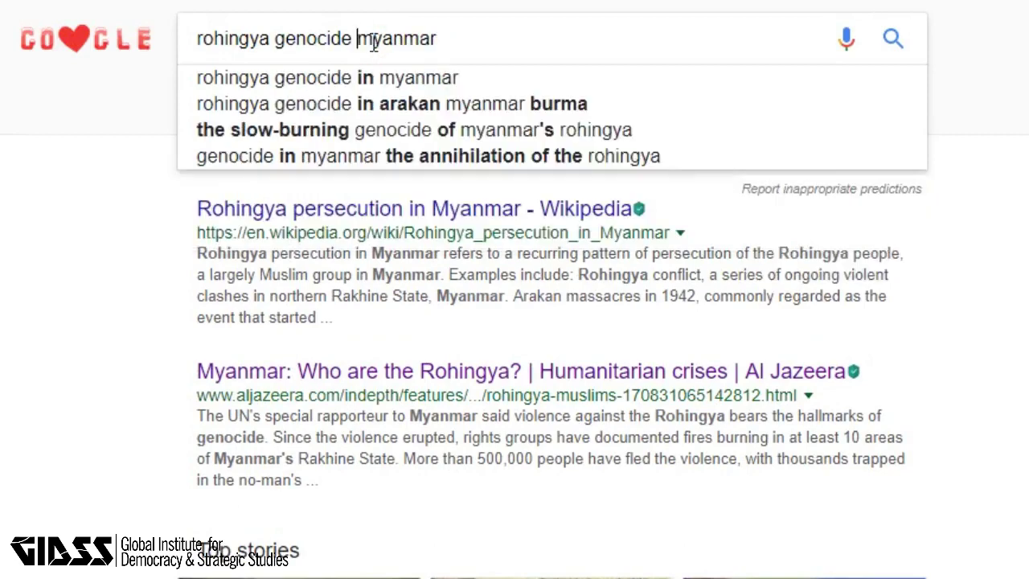
pyautogui.write('-')
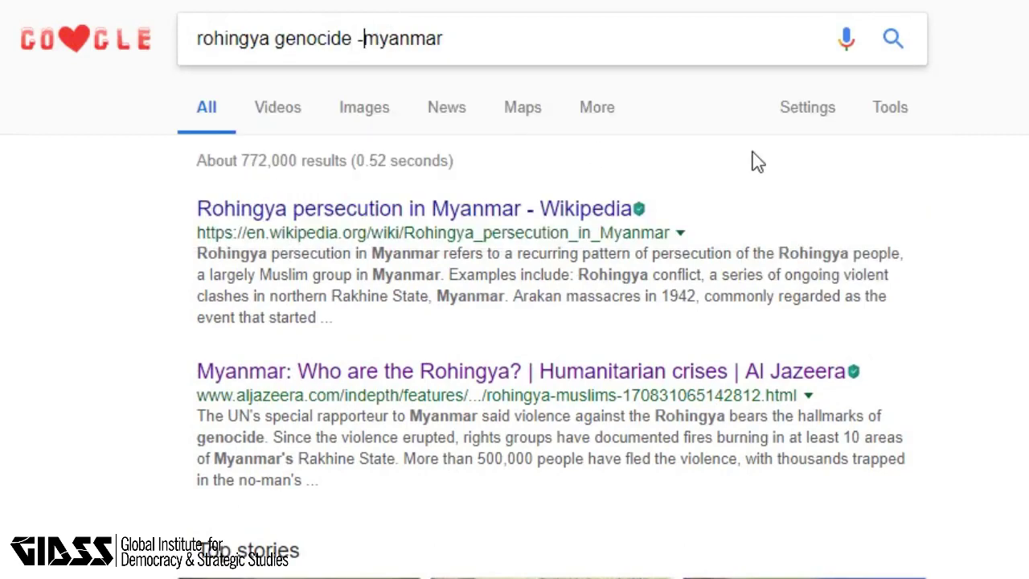
pyautogui.press('Return')
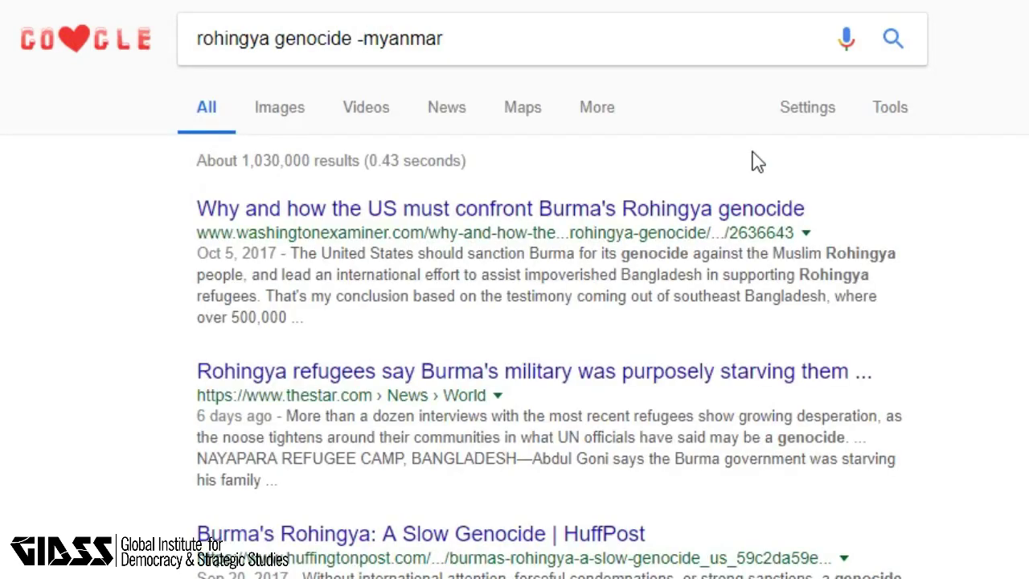
pyautogui.scroll(-7, 515, 321)
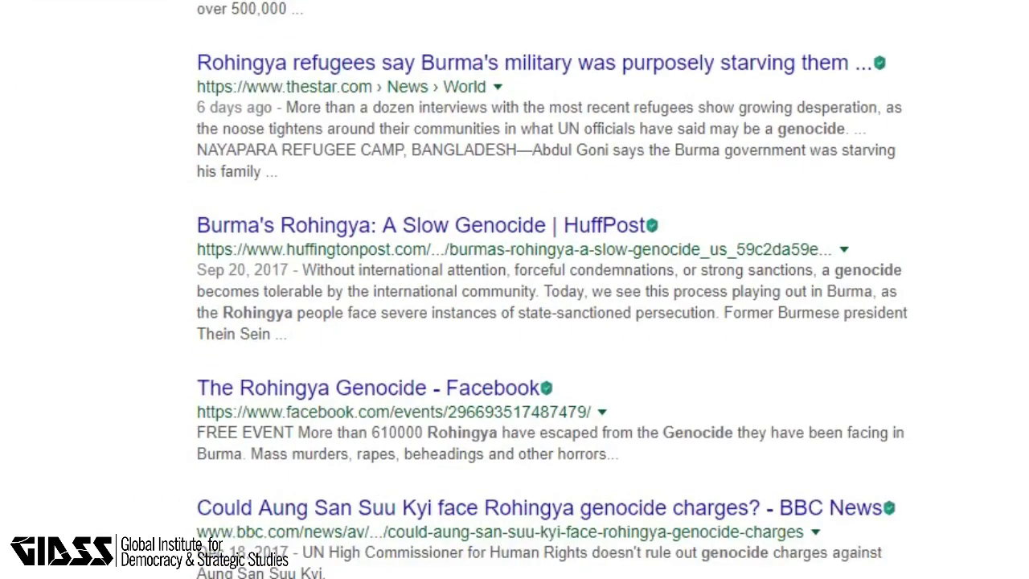
pyautogui.scroll(-1, 515, 321)
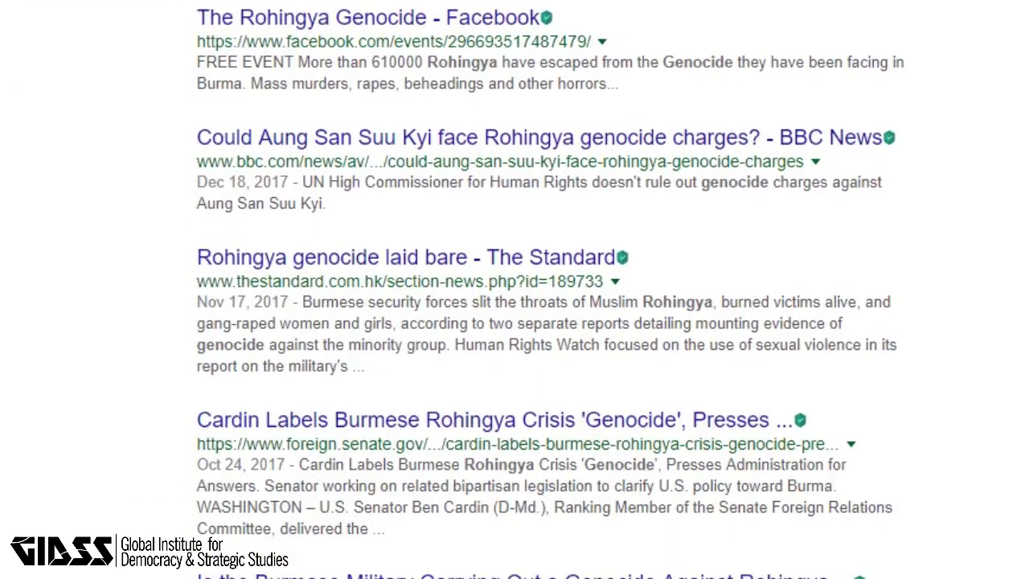
pyautogui.scroll(1, 515, 321)
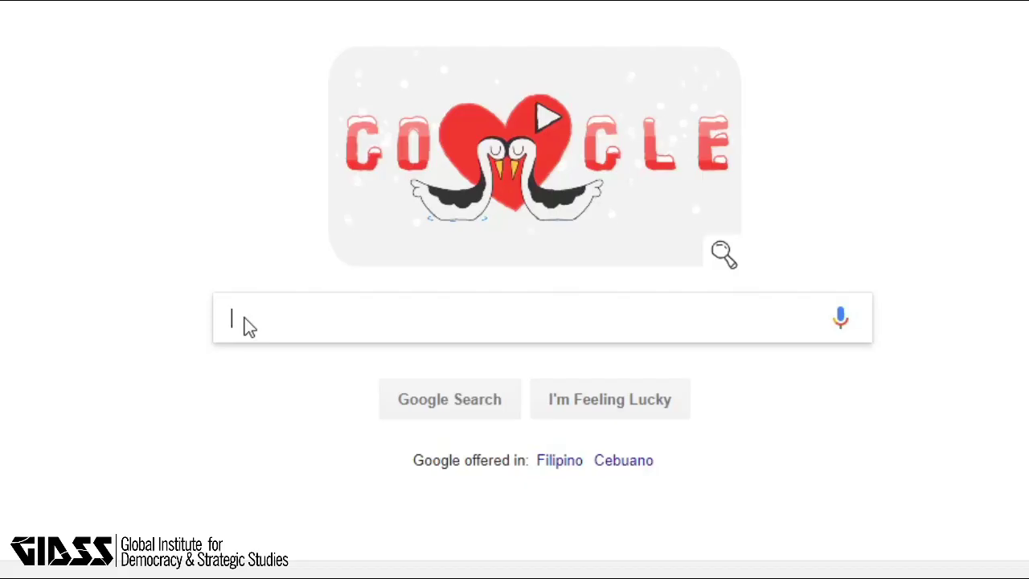
# Step: Search 'myanmar army killing rohingya' from the Google homepage
pyautogui.write('myan')
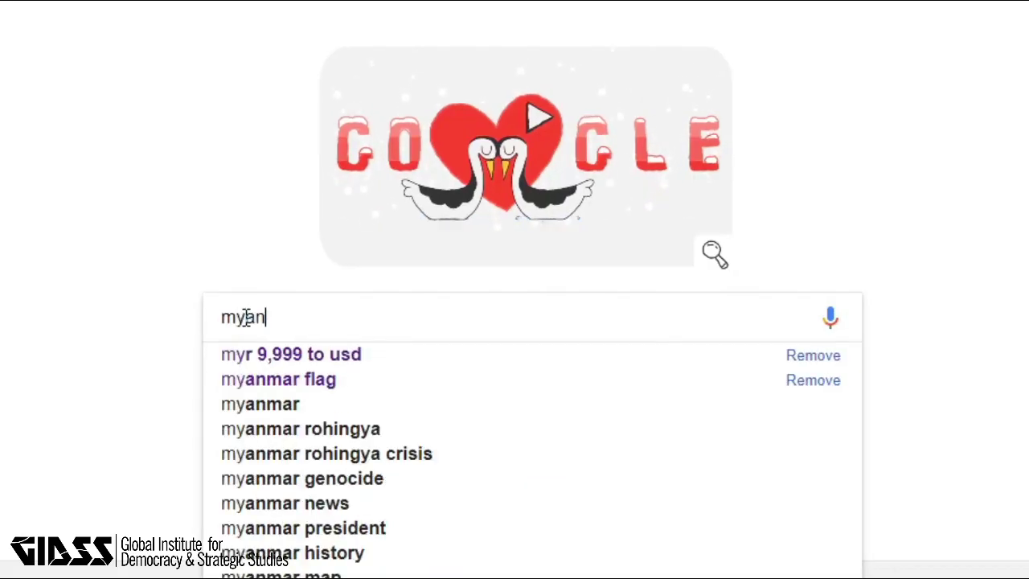
pyautogui.write('mar arm')
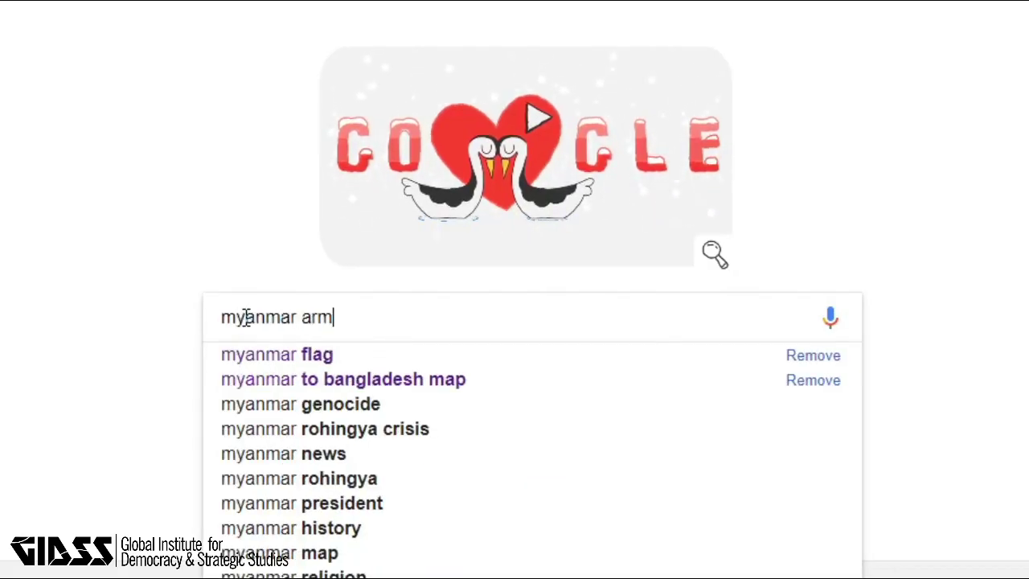
pyautogui.write('y killin')
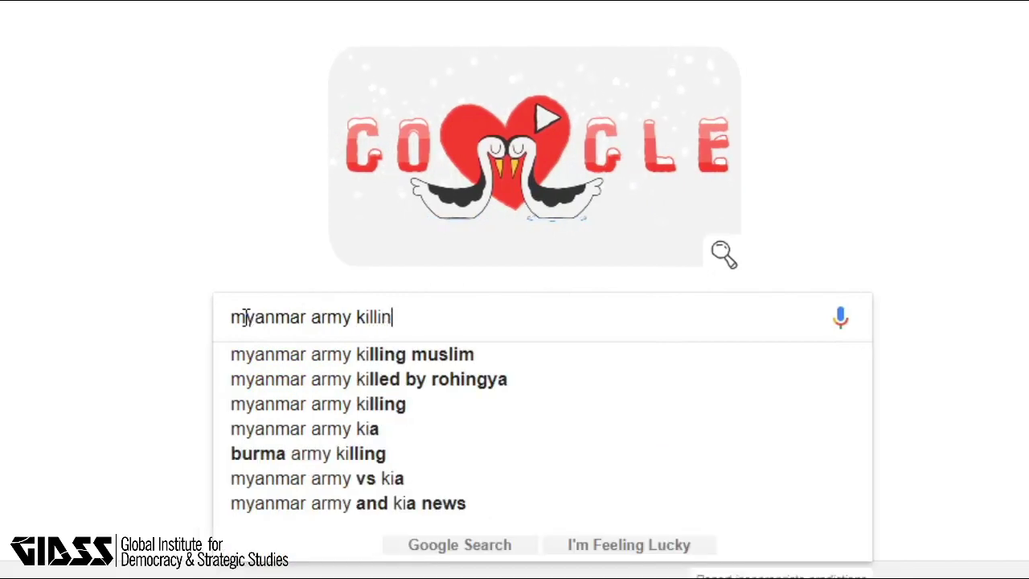
pyautogui.write('g rohingya')
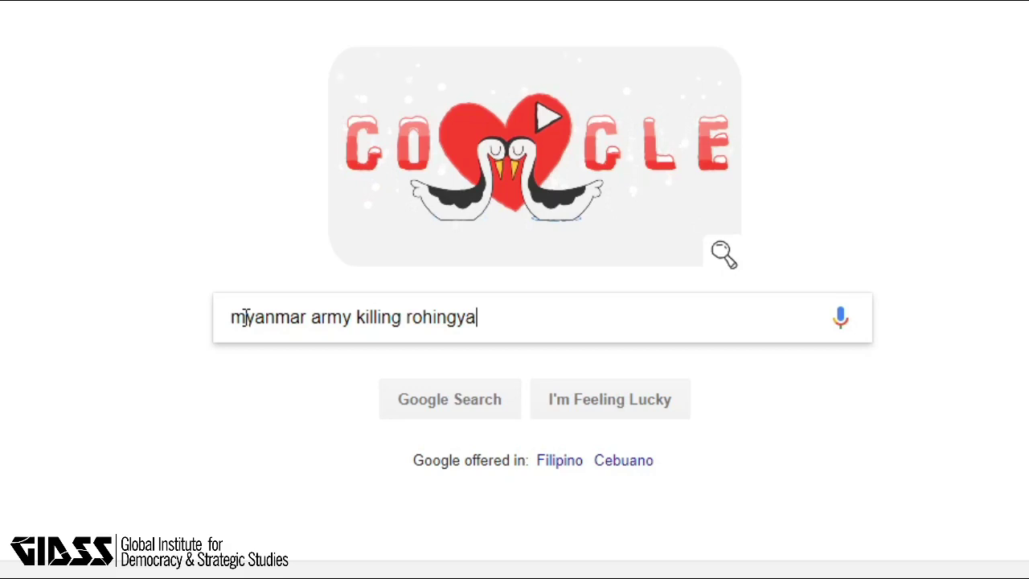
pyautogui.click(483, 386)
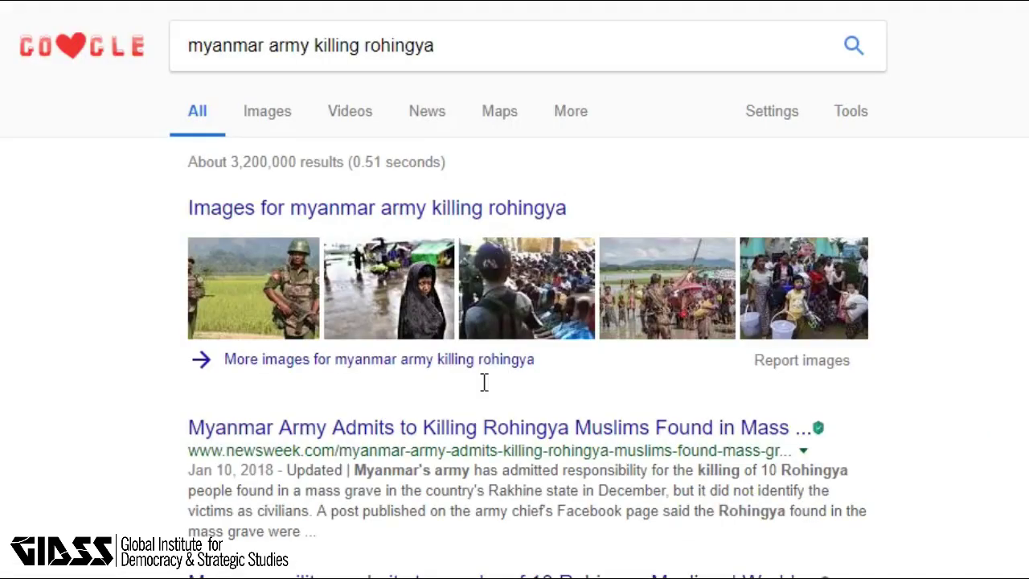
# Step: Limit results to a custom date range from 02/05/2000 to 02/05/2005
pyautogui.click(876, 111)
pyautogui.click(334, 169)
pyautogui.click(391, 410)
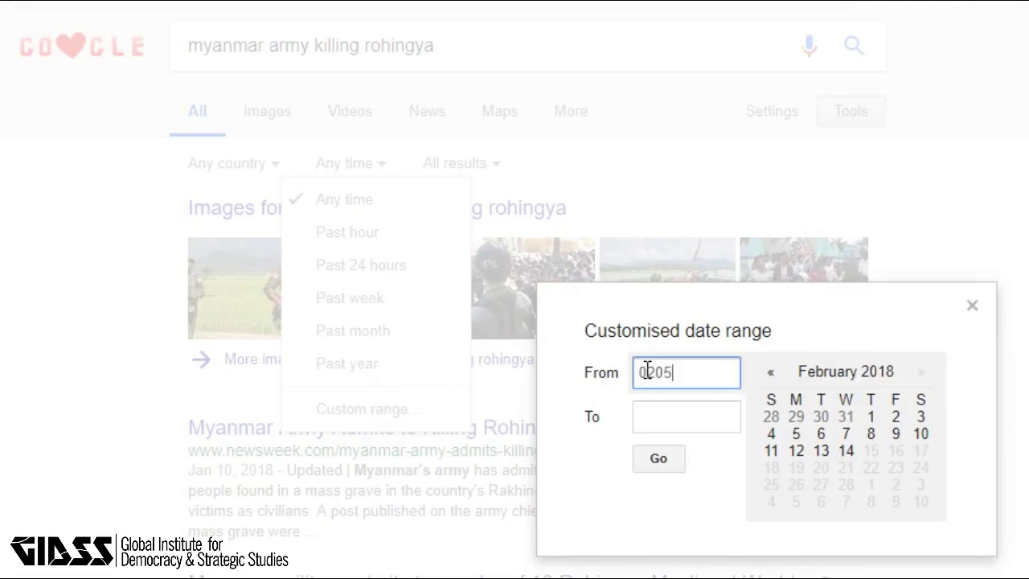
pyautogui.write('02/05/200')
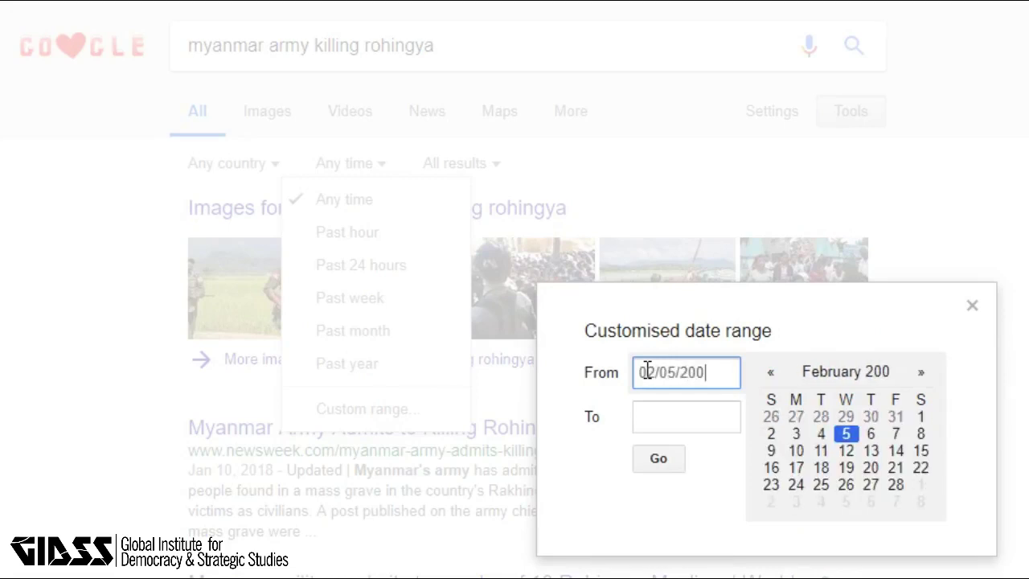
pyautogui.write('0')
pyautogui.press('Tab')
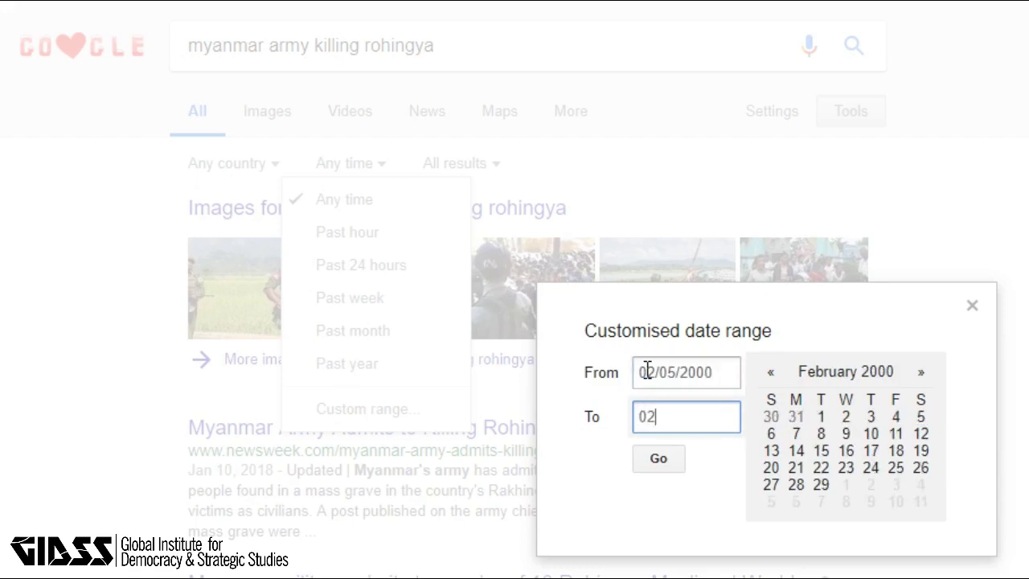
pyautogui.write('02/05/2005')
pyautogui.click(658, 457)
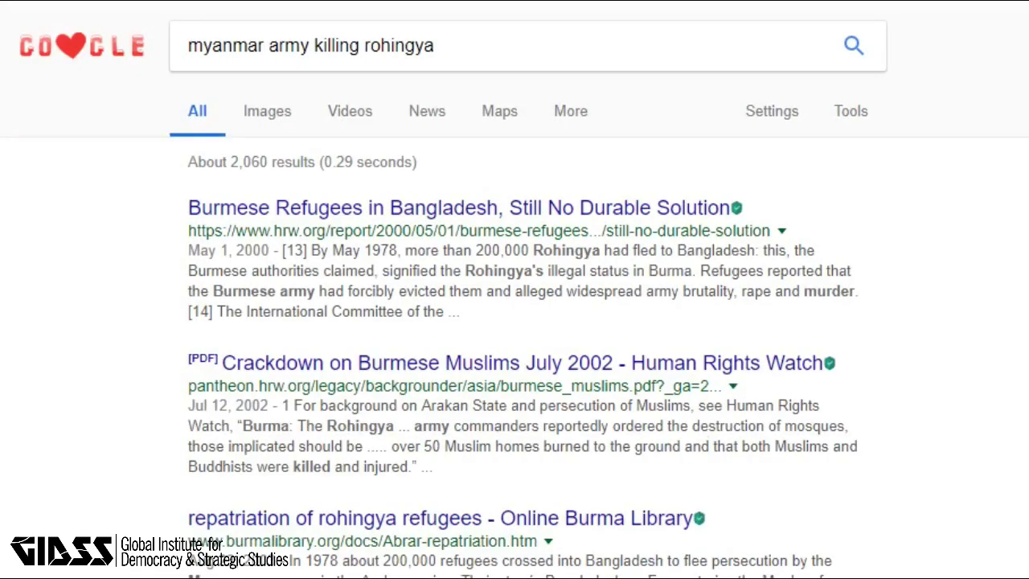
# Step: Select the Amnesty International PDF result's snippet text
pyautogui.scroll(-3, 523, 321)
pyautogui.scroll(-5, 522, 321)
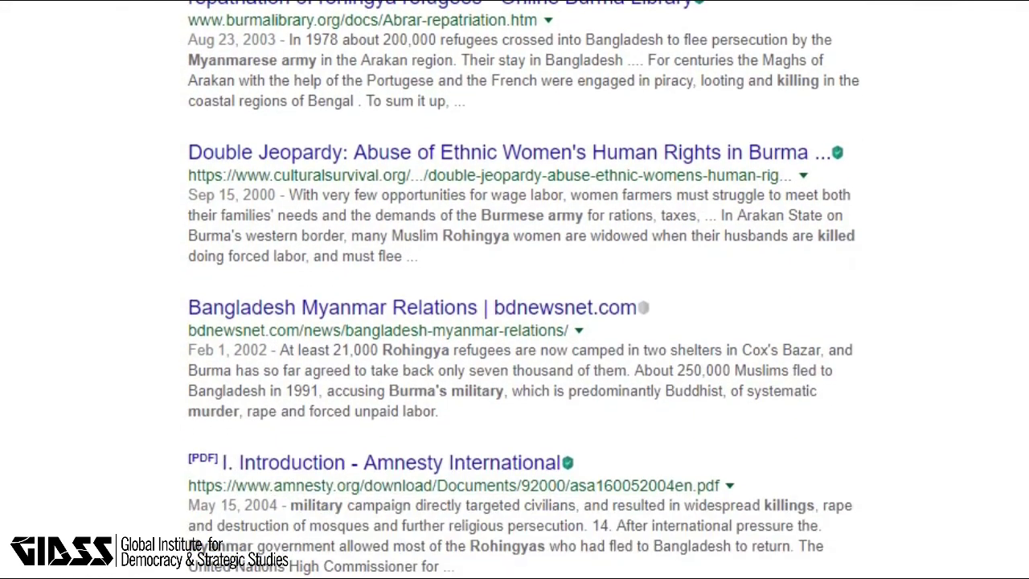
pyautogui.moveTo(190, 505); pyautogui.dragTo(474, 570)
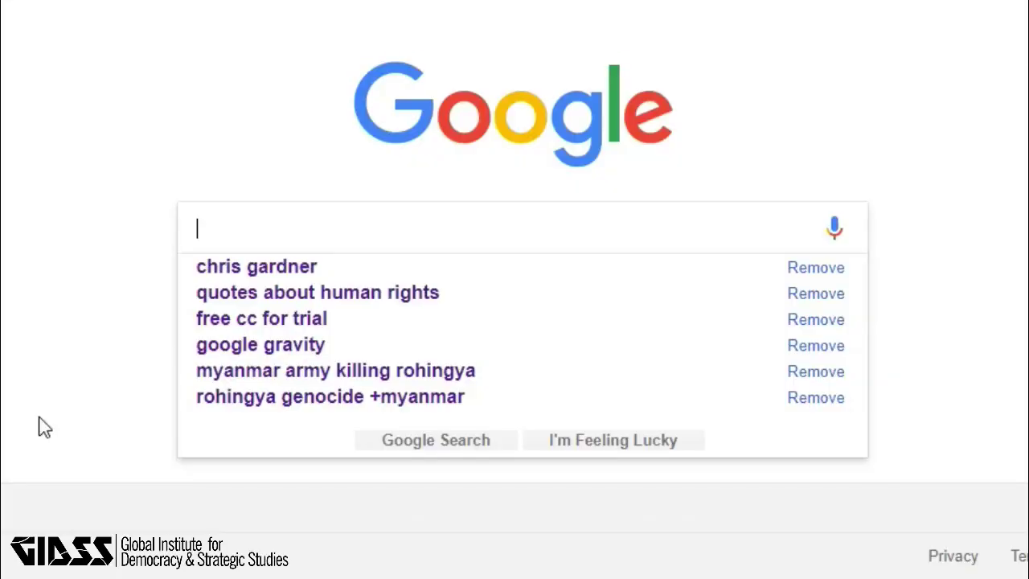
# Step: Search 'related:mercyrefugeeshouse.org' to list related websites
pyautogui.write('re')
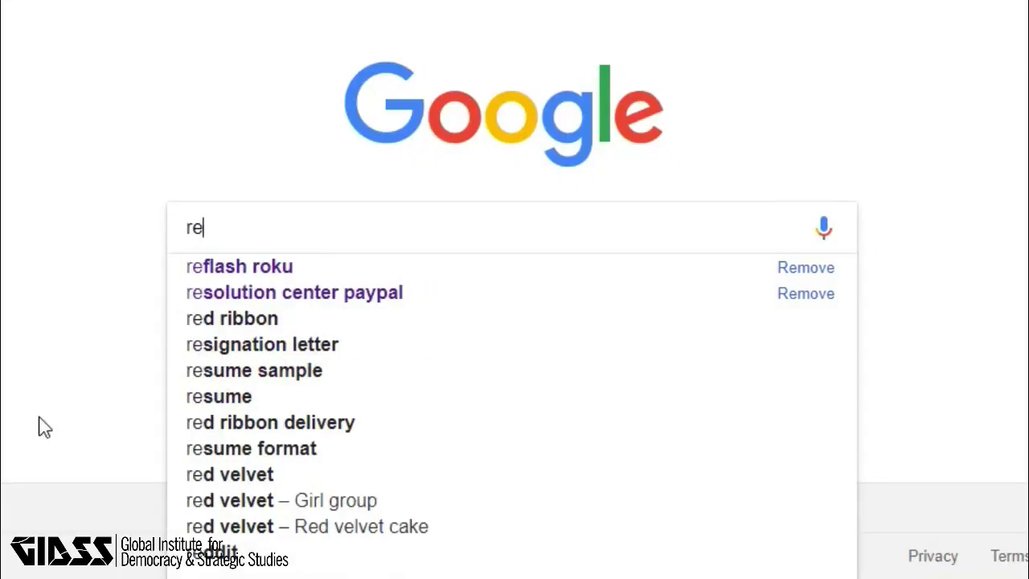
pyautogui.write('lated')
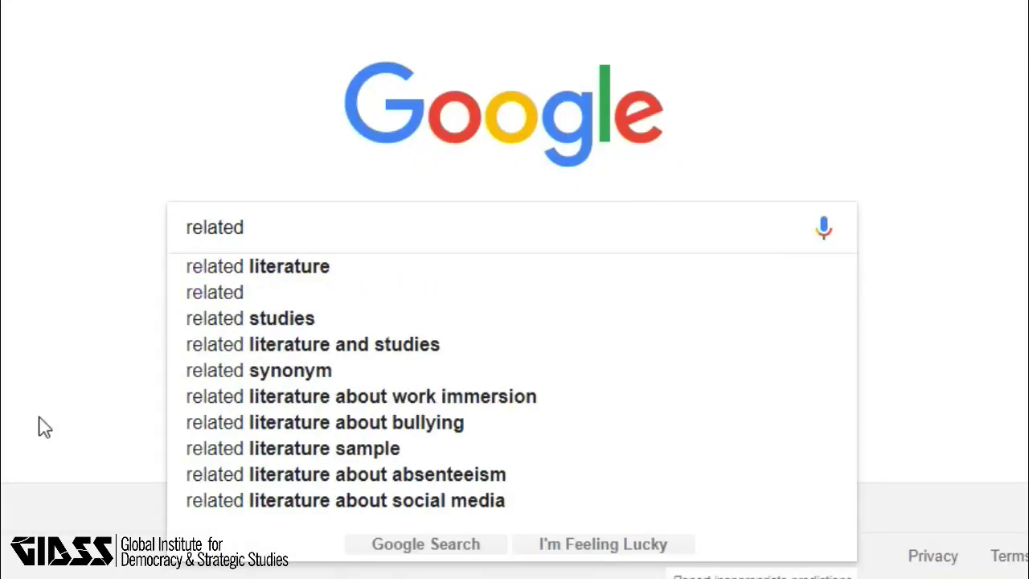
pyautogui.write(':mercyrefug')
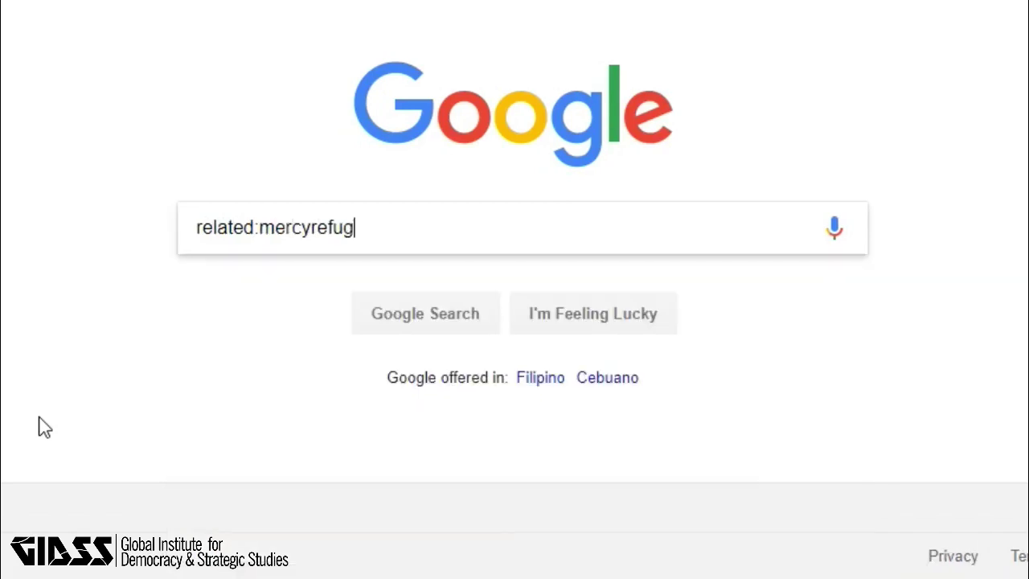
pyautogui.write('eesho')
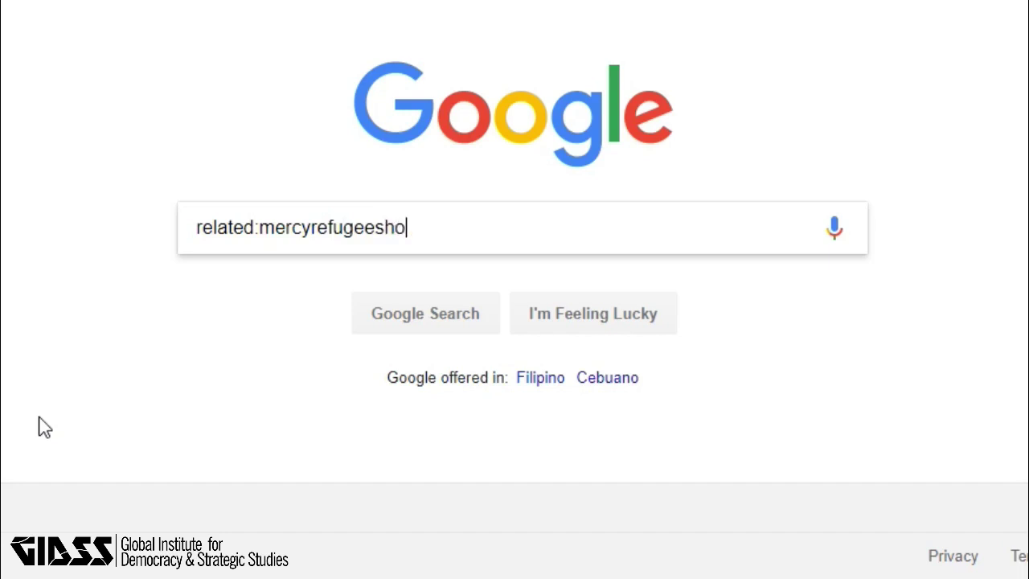
pyautogui.write('use.org')
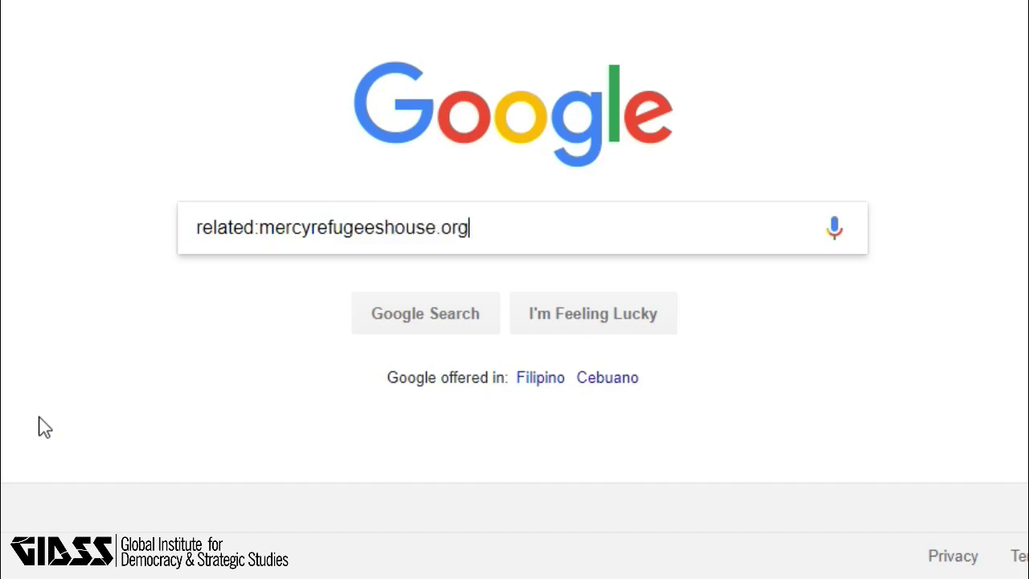
pyautogui.click(381, 325)
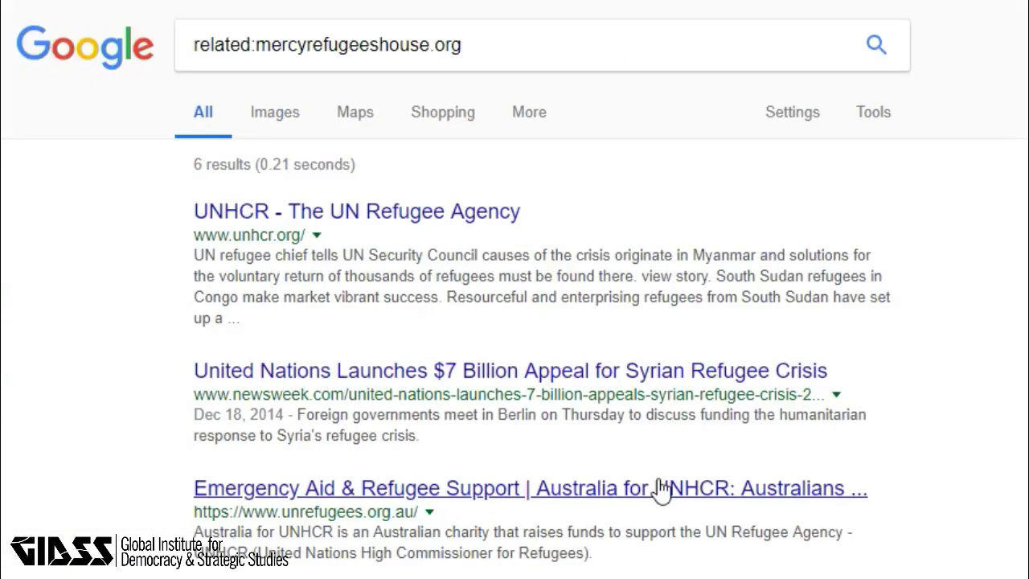
pyautogui.click(318, 237)
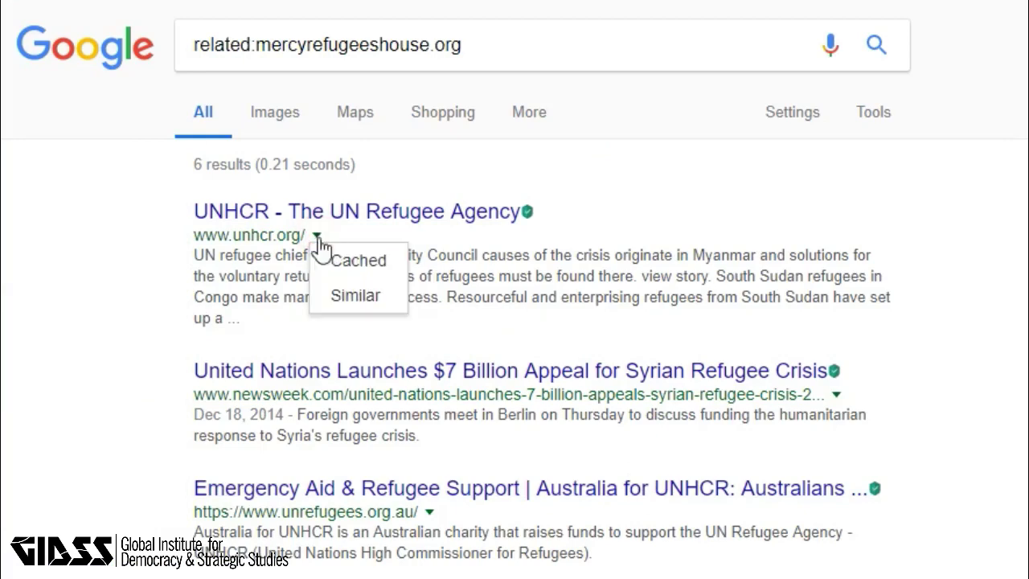
pyautogui.click(345, 296)
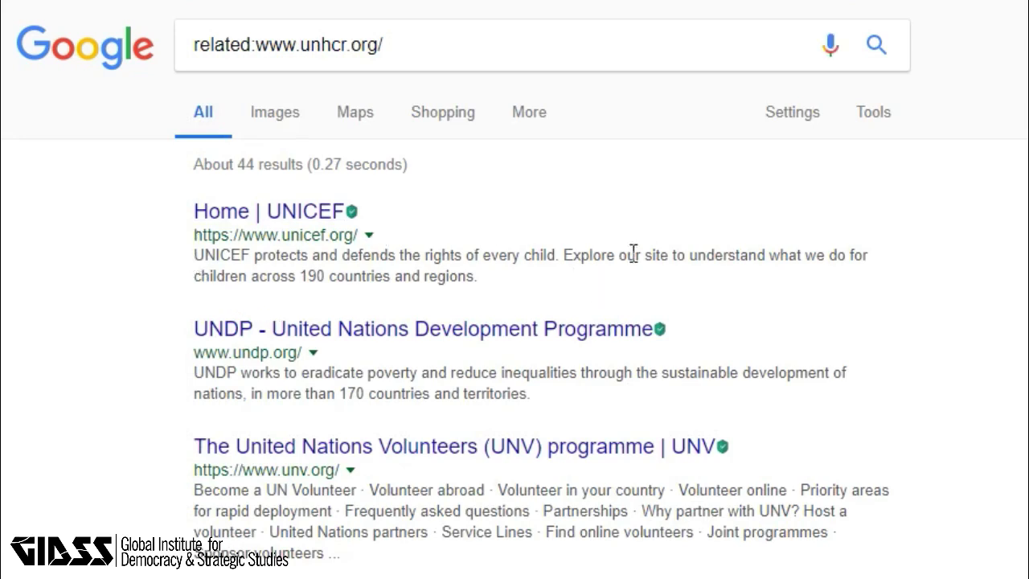
pyautogui.scroll(-2, 515, 290)
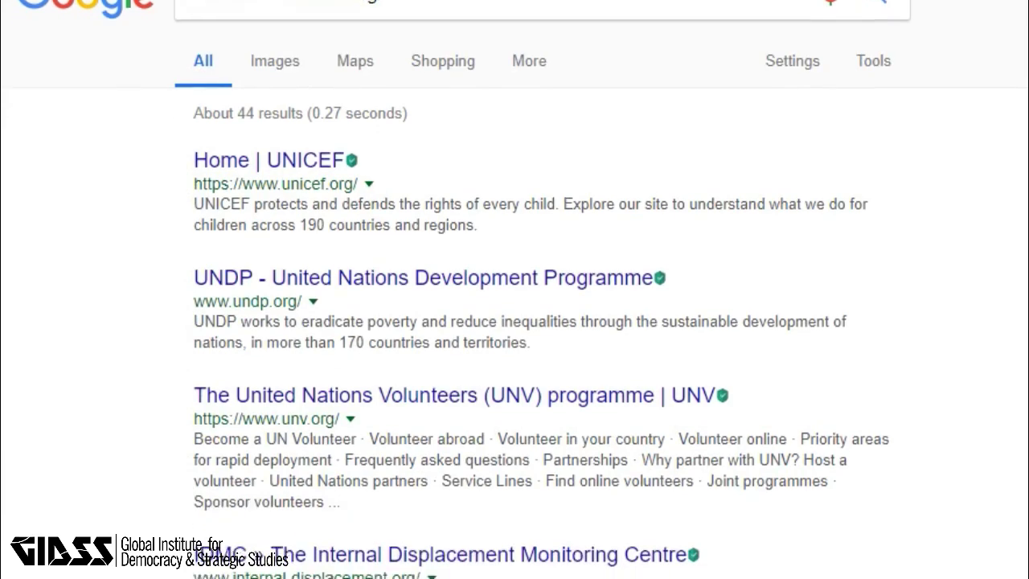
pyautogui.scroll(-2, 515, 290)
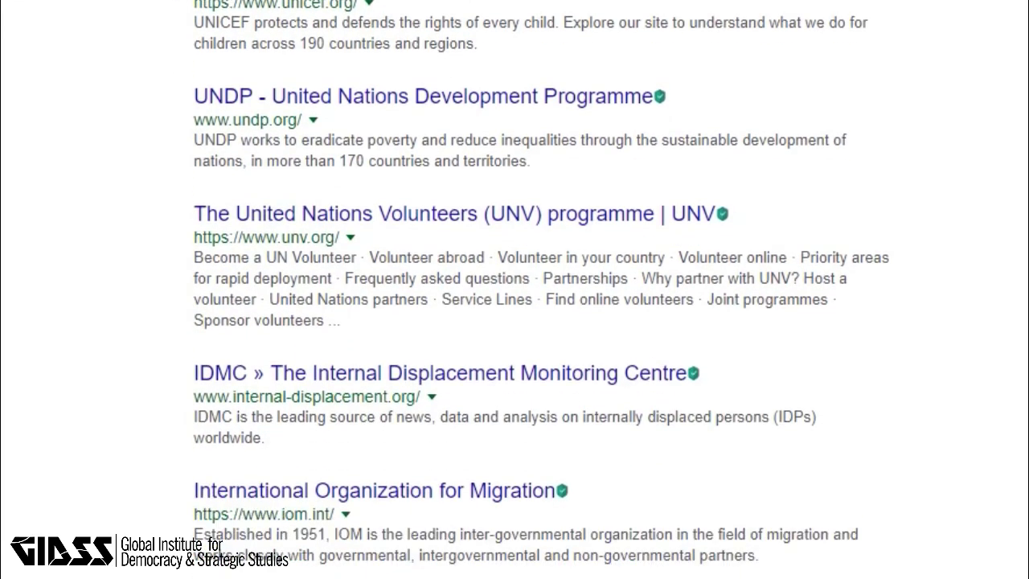
pyautogui.scroll(-2, 515, 289)
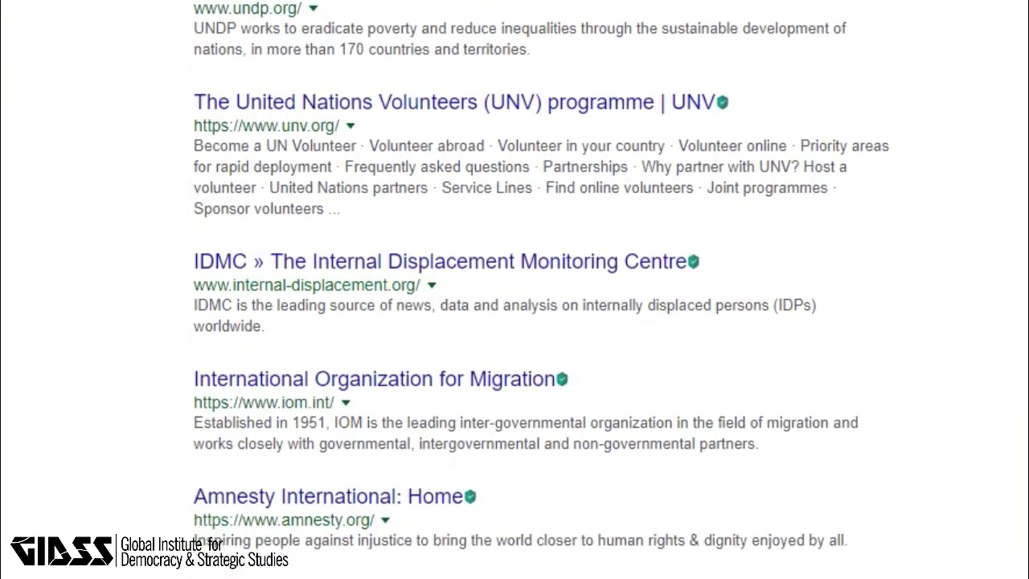
pyautogui.scroll(-2, 515, 290)
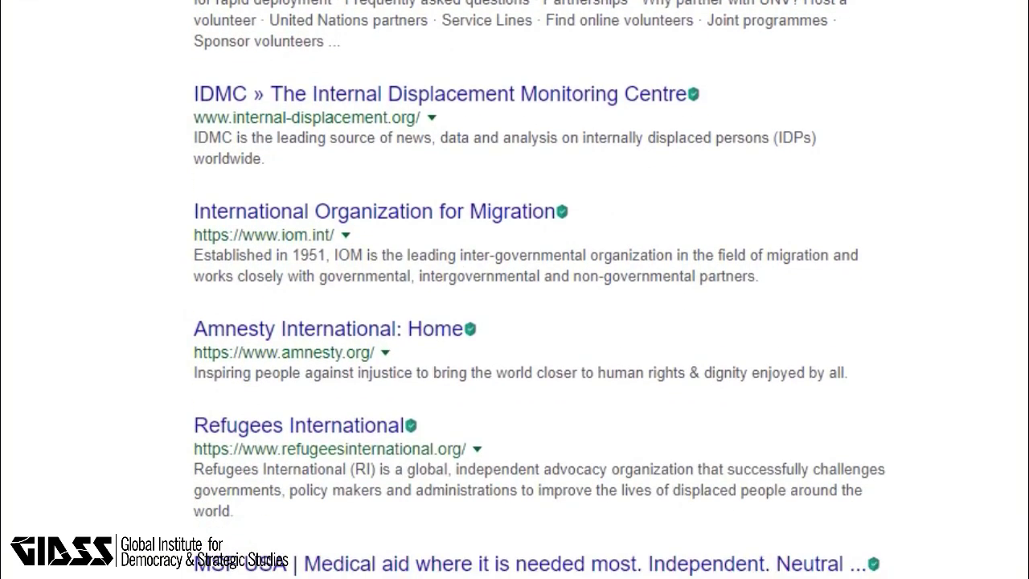
pyautogui.scroll(-1, 514, 289)
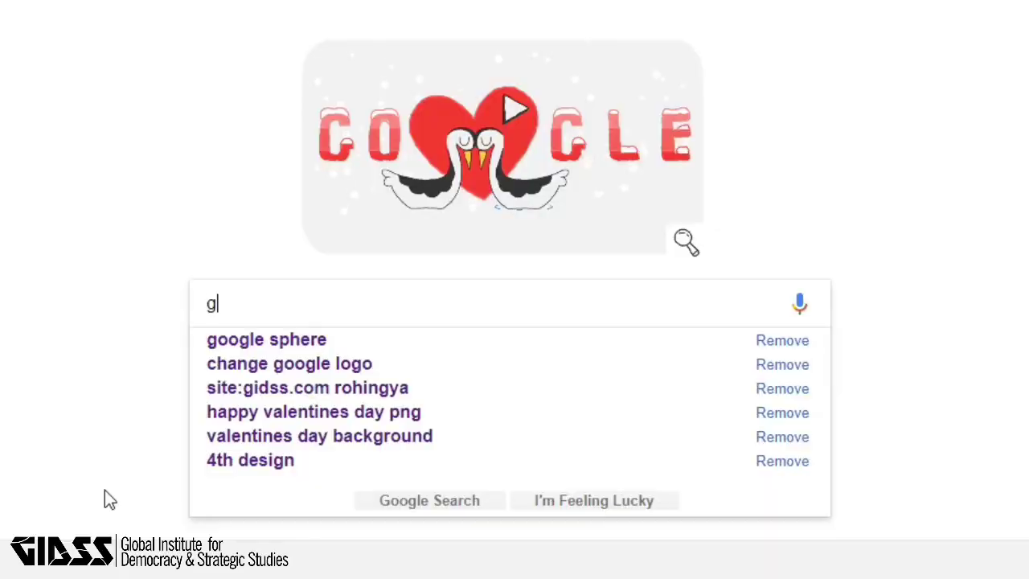
# Step: Enter 'google space' and use I'm Feeling Lucky to open its top result
pyautogui.write('oo')
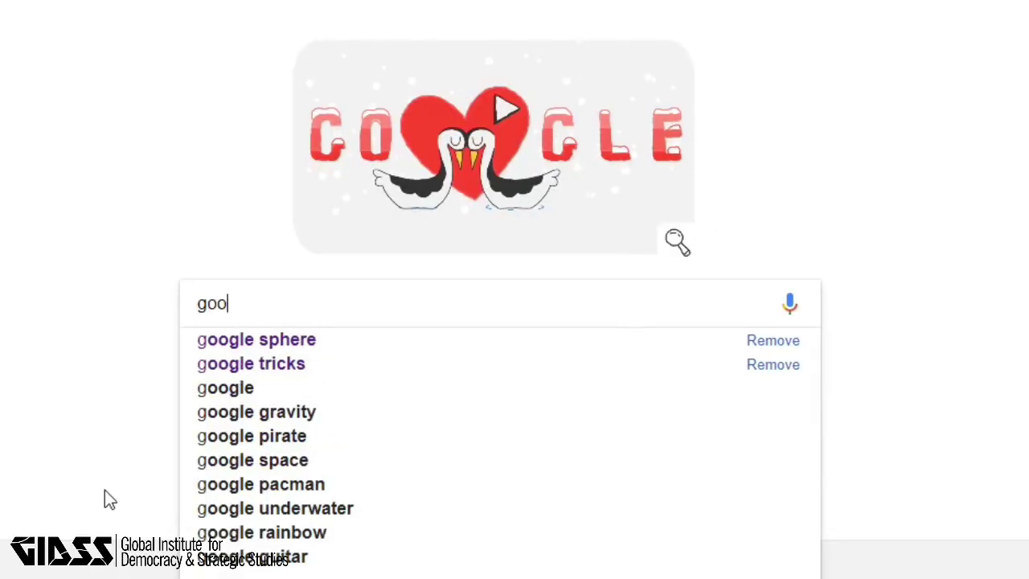
pyautogui.write('gle ')
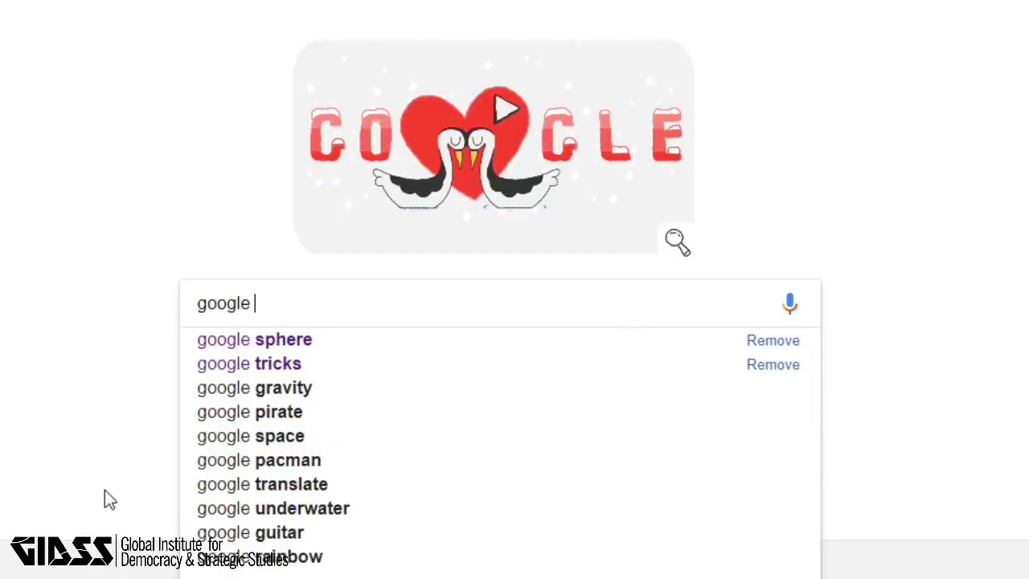
pyautogui.write('spa')
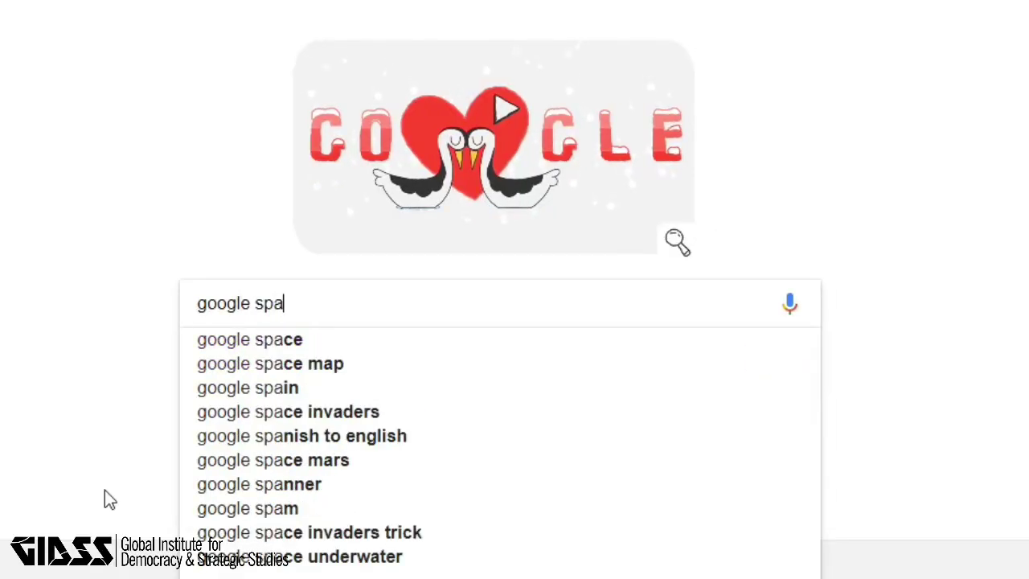
pyautogui.write('ce')
pyautogui.doubleClick(104, 490)
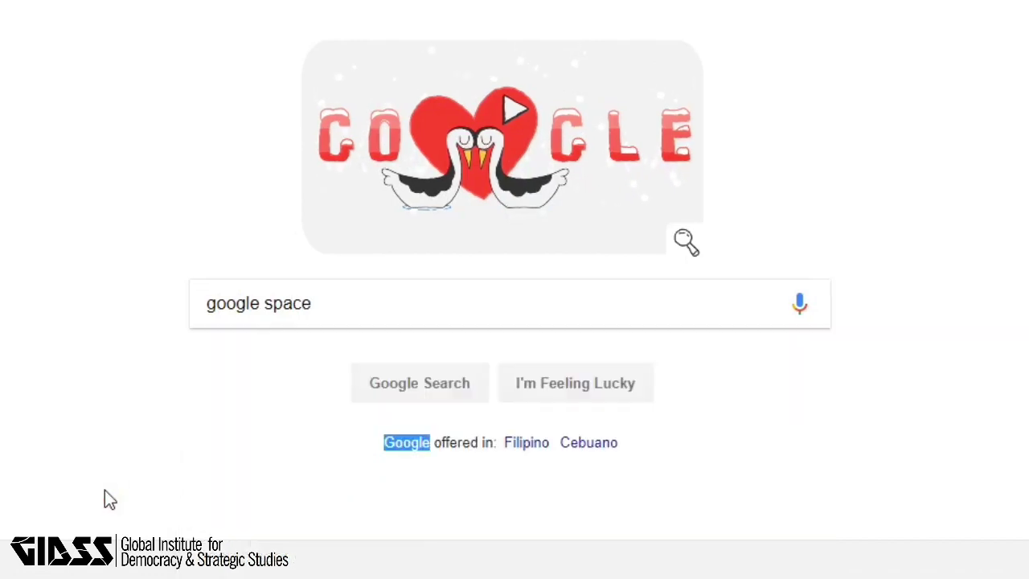
pyautogui.click(613, 383)
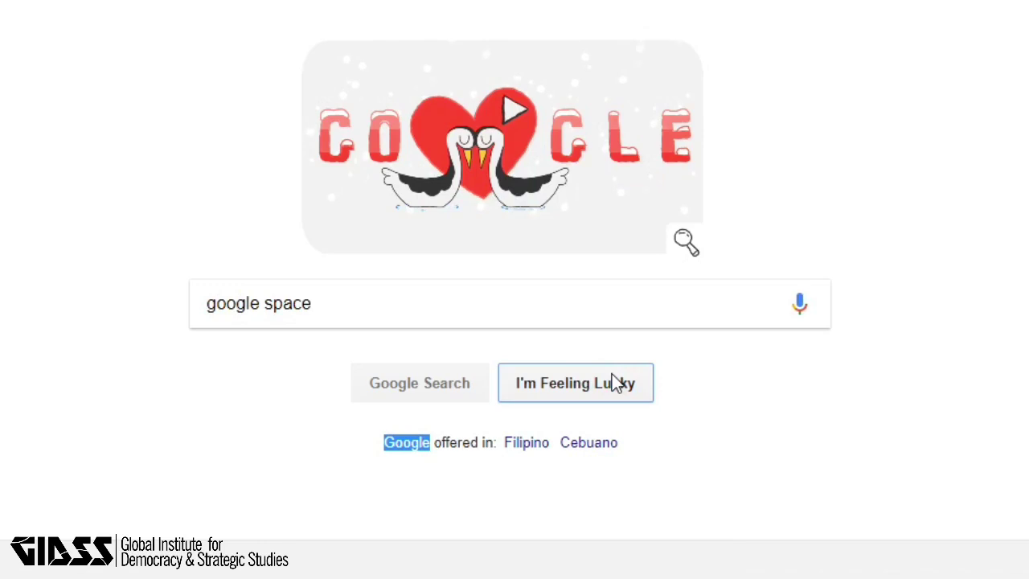
pyautogui.click(614, 383)
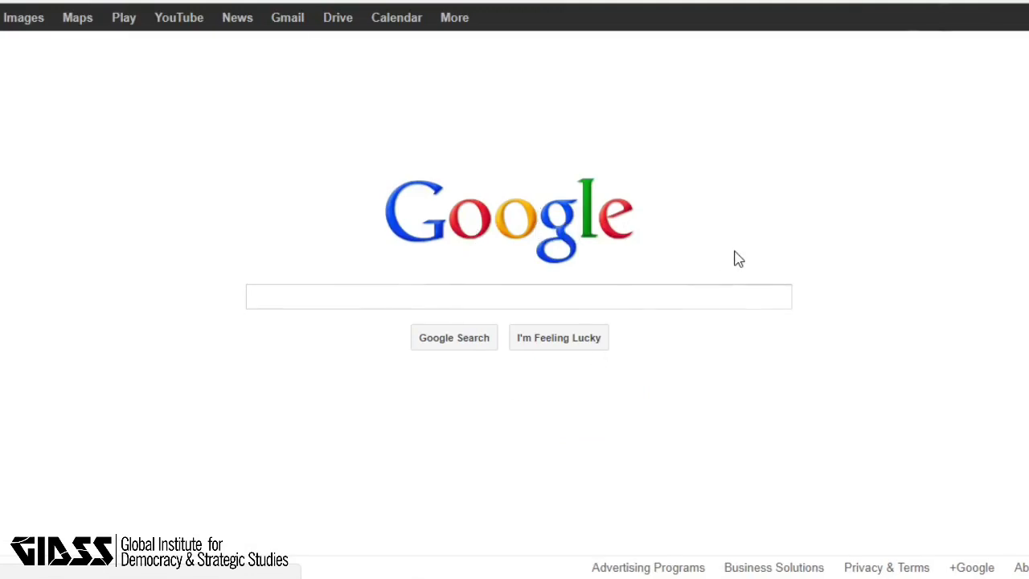
# Step: Drag the floating logo's 'e' and 'l' upward so the Google Space page elements drift and tilt
pyautogui.moveTo(737, 256)
pyautogui.mouseDown()
pyautogui.moveTo(643, 205)
pyautogui.moveTo(603, 202)
pyautogui.mouseUp()
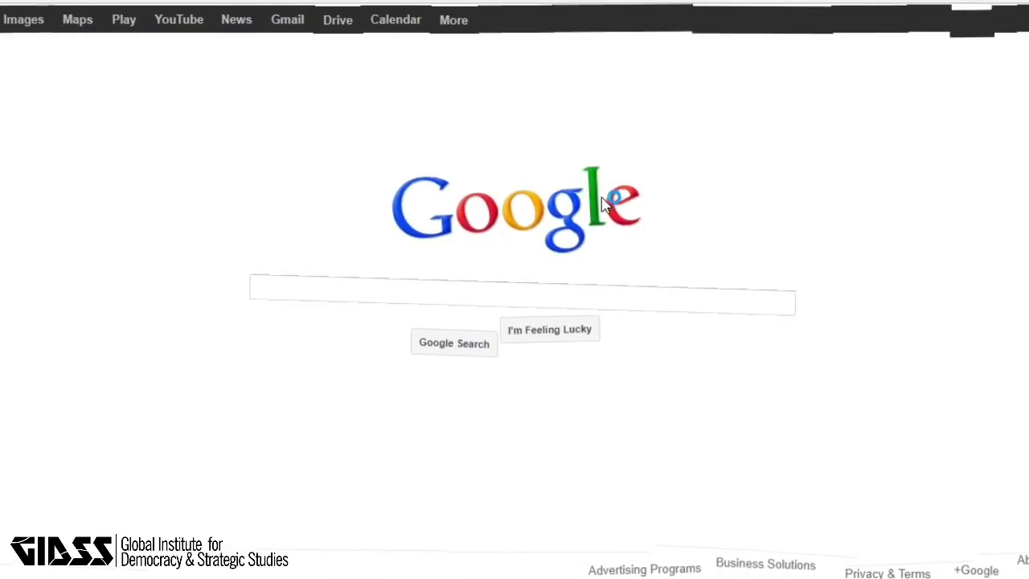
pyautogui.moveTo(604, 205); pyautogui.dragTo(615, 124)
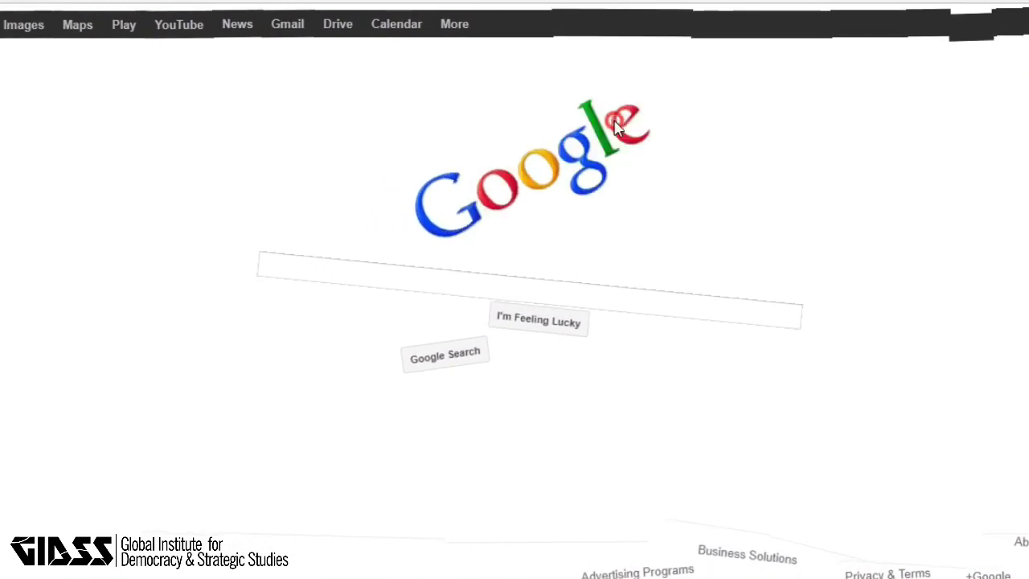